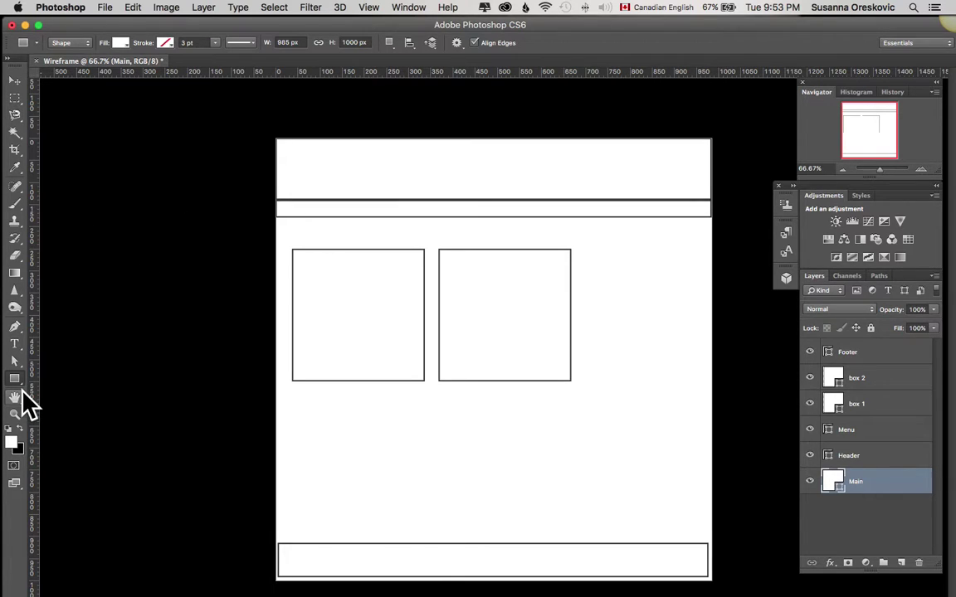
Draw an ellipse about 137 by 120 px in the header and move it fully inside the header box
drag(16, 382, 73, 380)
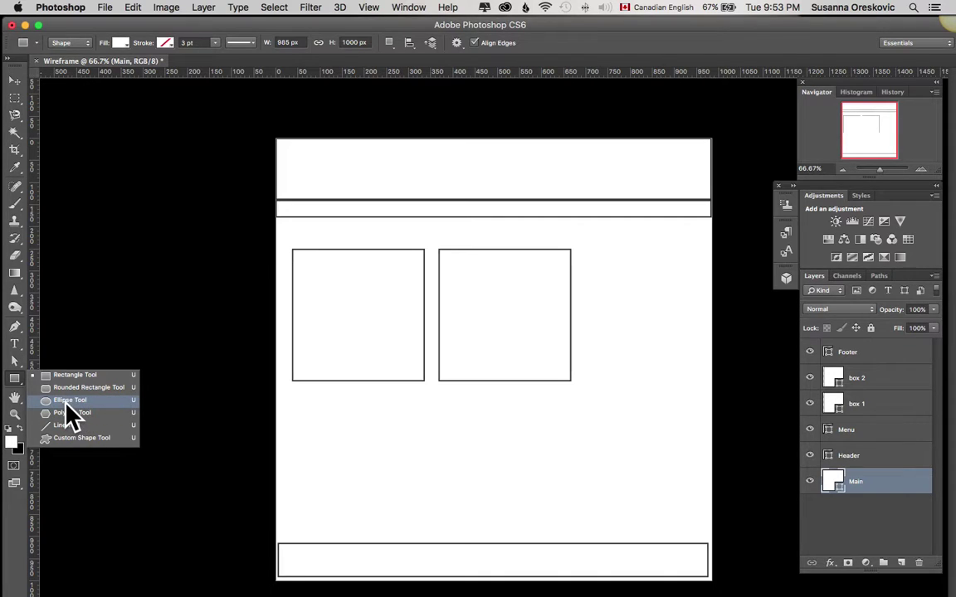
click(66, 404)
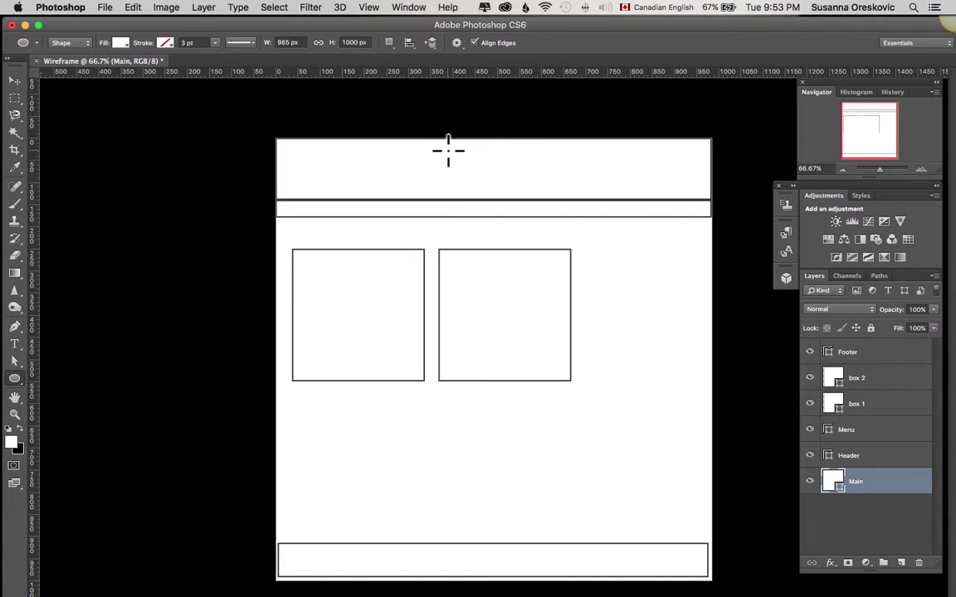
drag(445, 150, 505, 202)
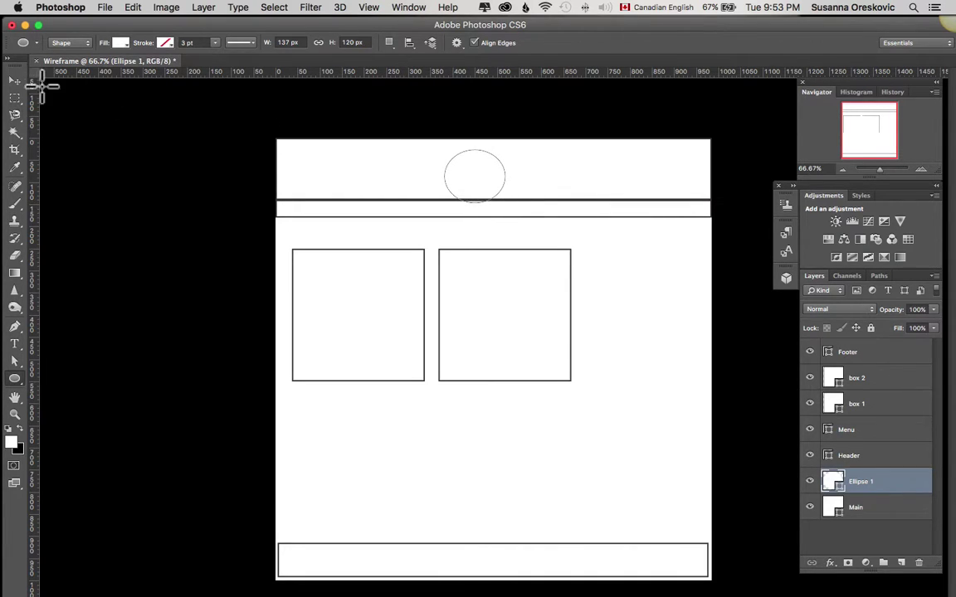
click(14, 81)
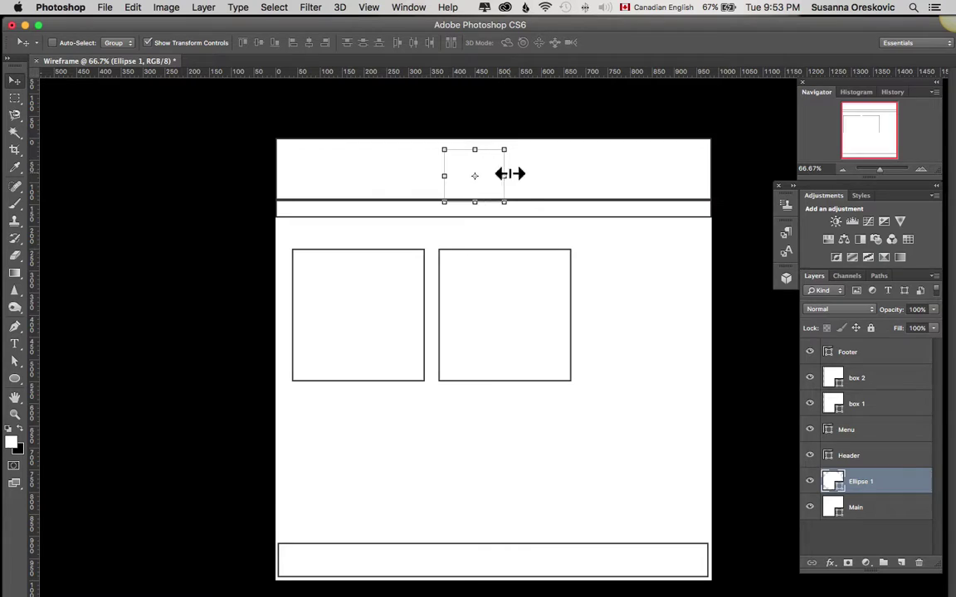
mouse_move(456, 165)
mouse_down()
mouse_move(460, 171)
mouse_move(448, 166)
mouse_up()
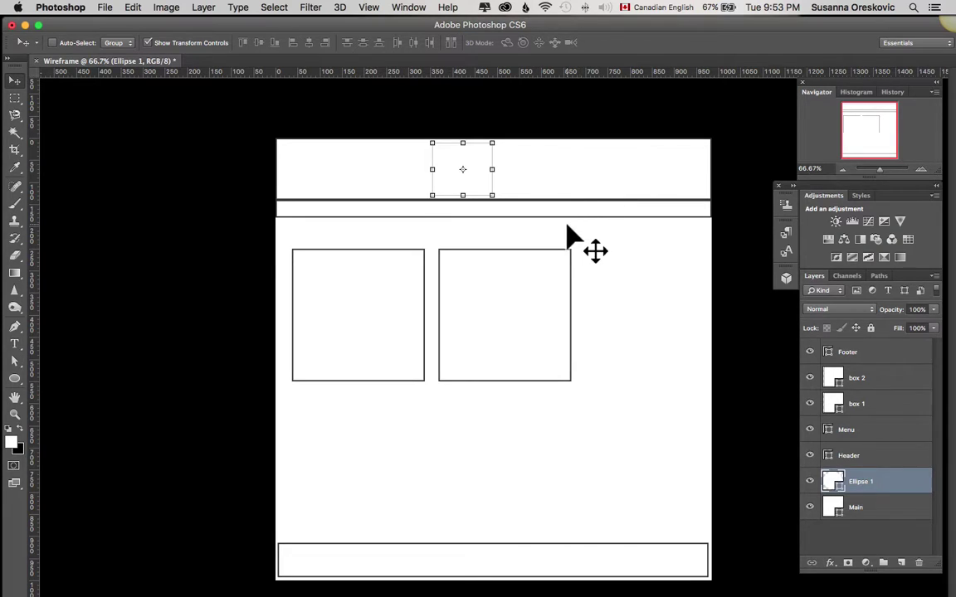
double_click(886, 490)
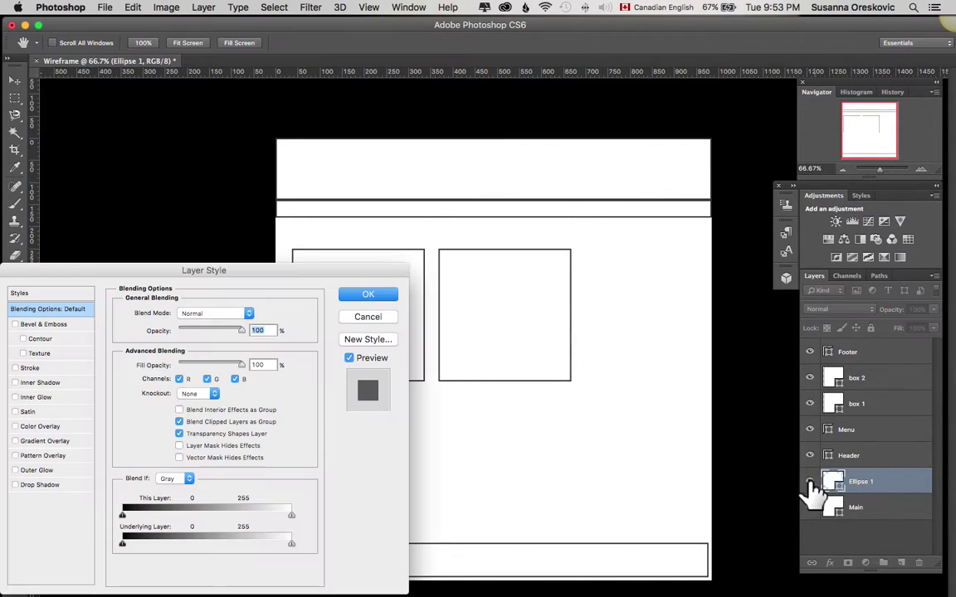
click(368, 317)
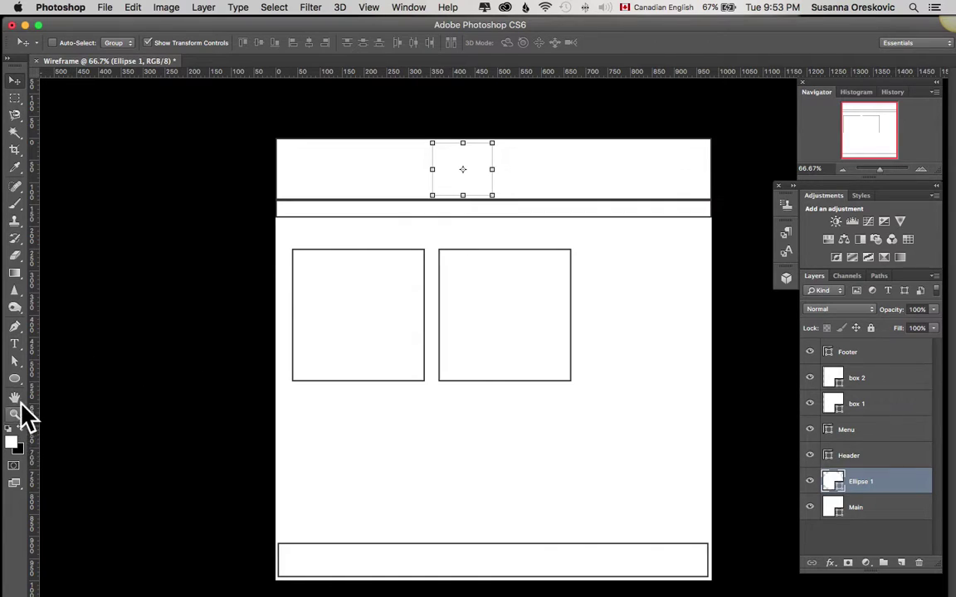
Give the ellipse a dark solid stroke with a width of 2 pt
click(14, 380)
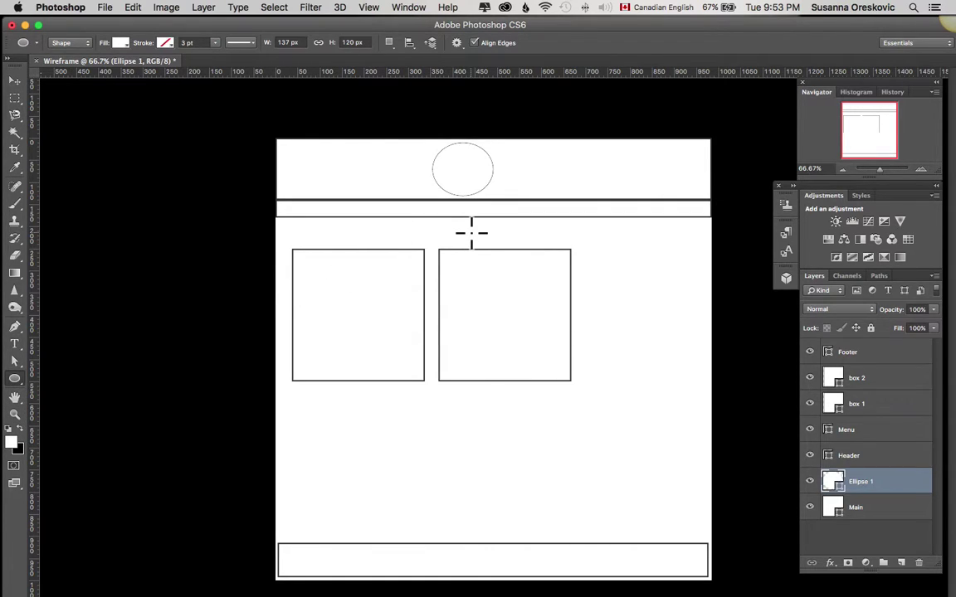
click(166, 43)
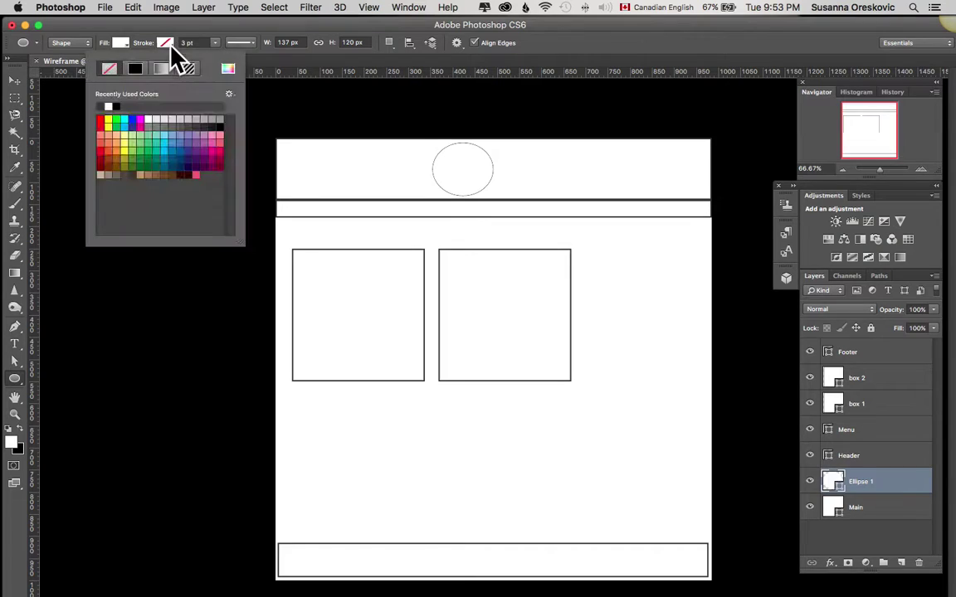
click(132, 175)
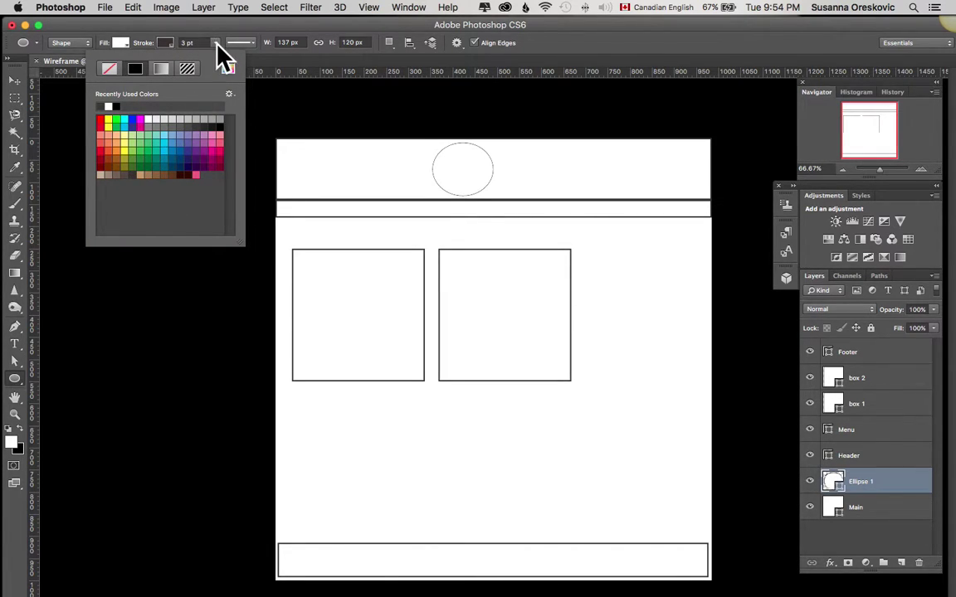
click(215, 43)
drag(213, 46, 216, 58)
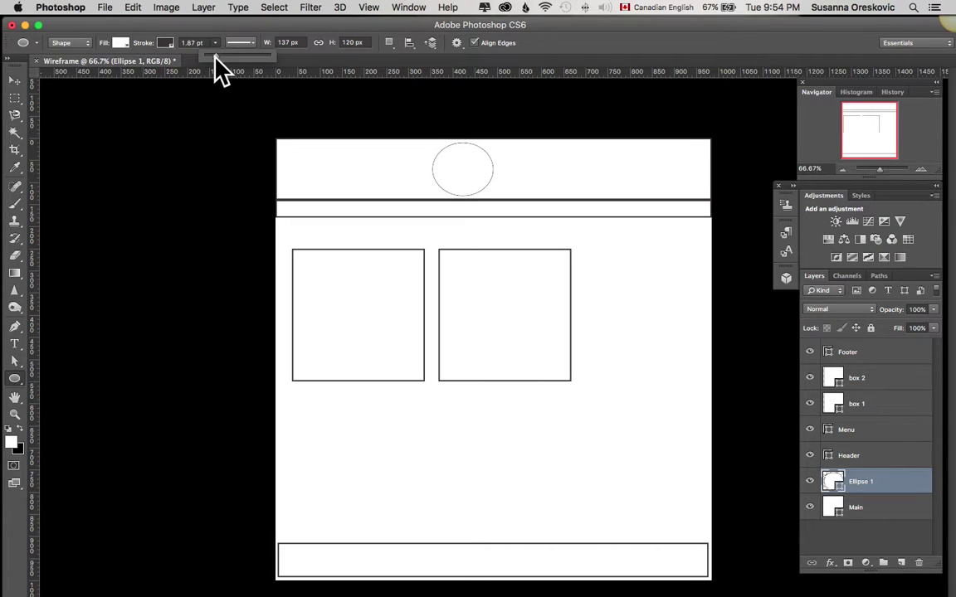
drag(214, 57, 201, 45)
key(Return)
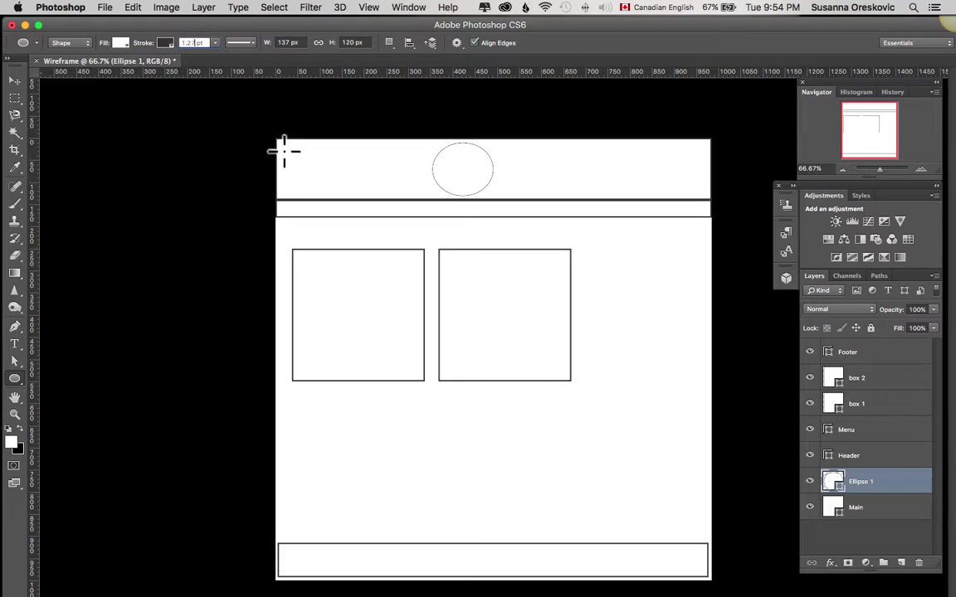
text(1)
Try the ellipse layer at the head of the layer stack above Footer, and return it to just above Main
click(811, 482)
click(810, 482)
key(super+bracketleft)
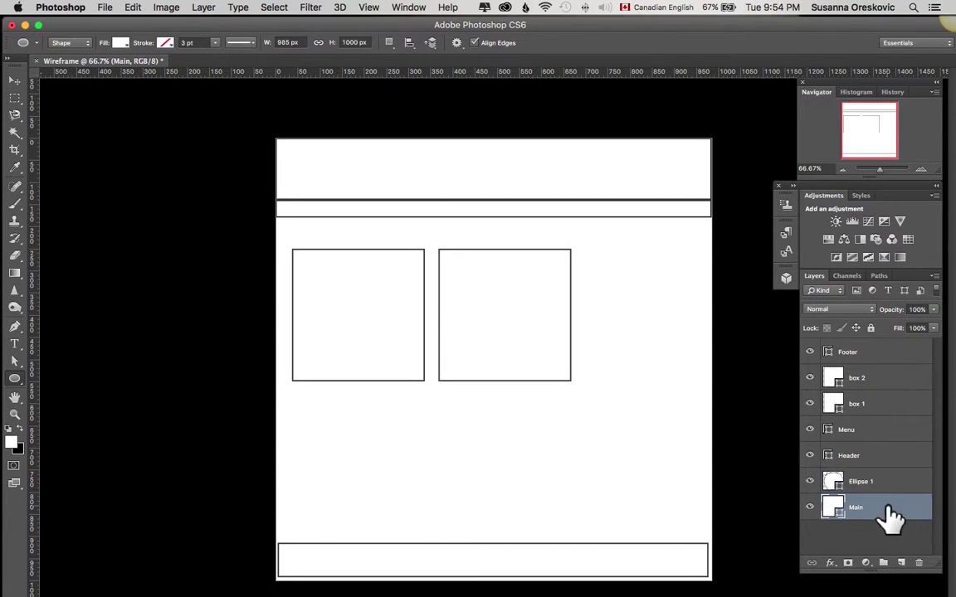
key(super+bracketright)
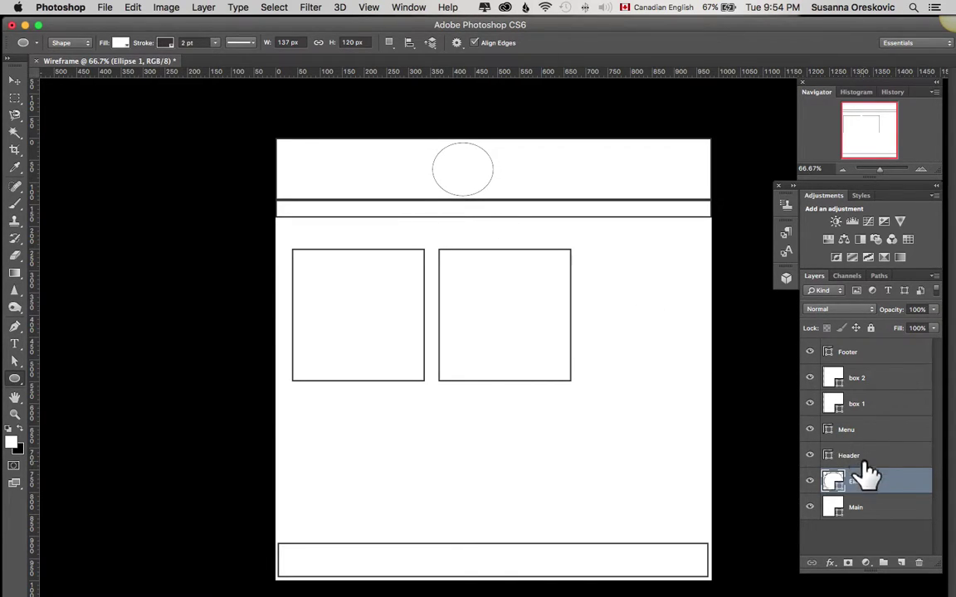
drag(902, 489, 885, 351)
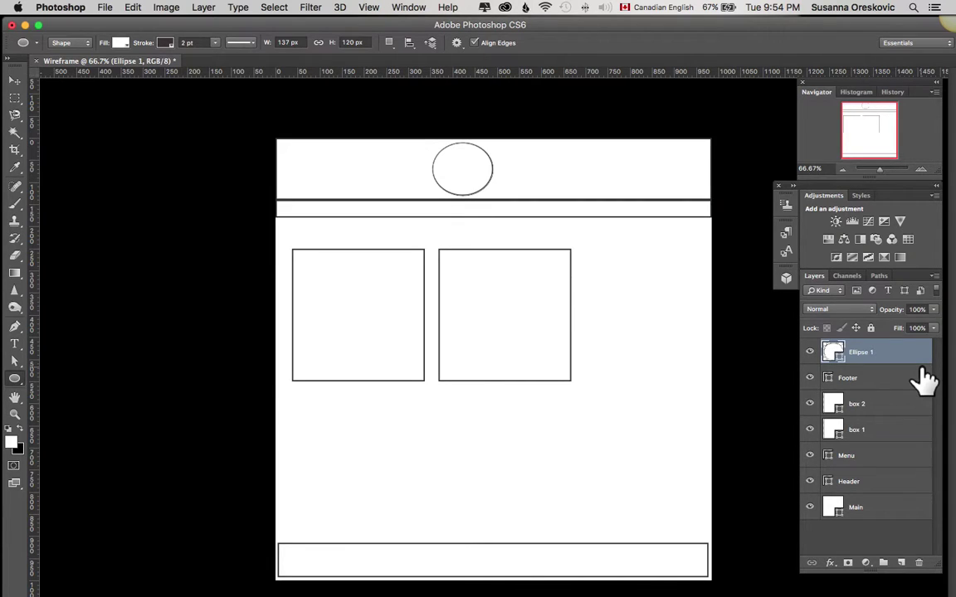
key(super+bracketleft)
key(super+bracketleft)
key(super+bracketleft)
key(super+bracketleft)
key(super+bracketleft)
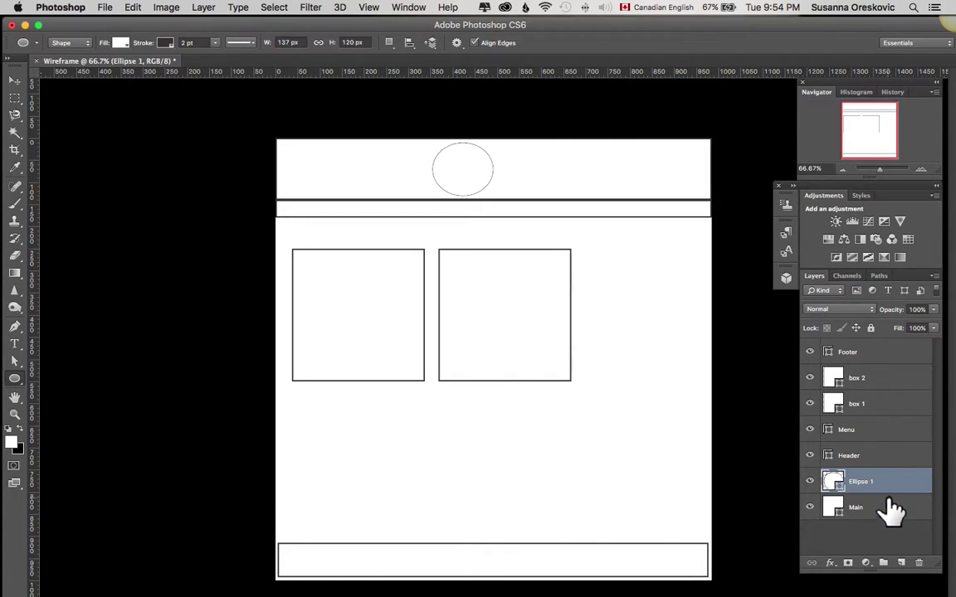
click(889, 459)
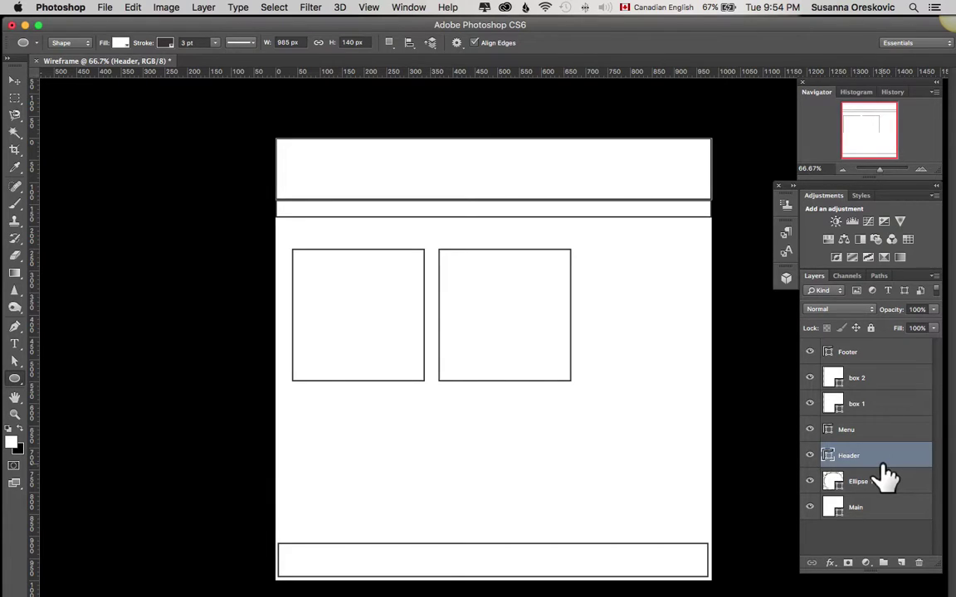
click(886, 490)
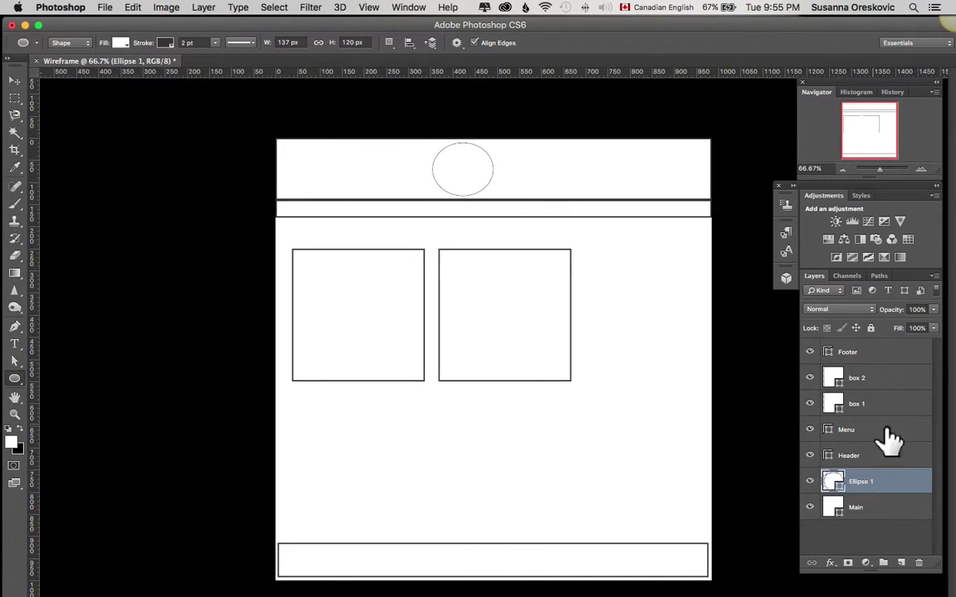
click(884, 352)
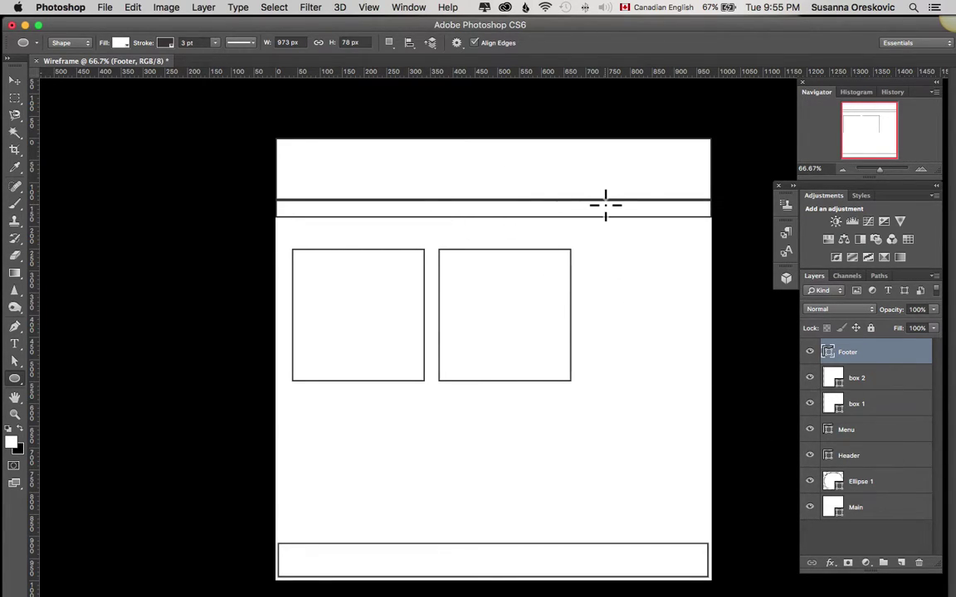
click(892, 488)
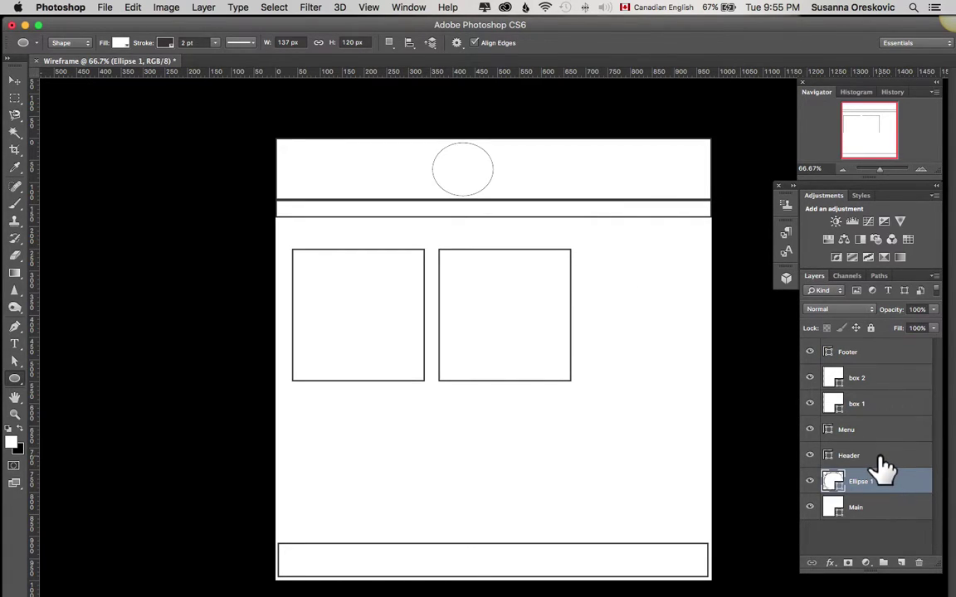
click(884, 463)
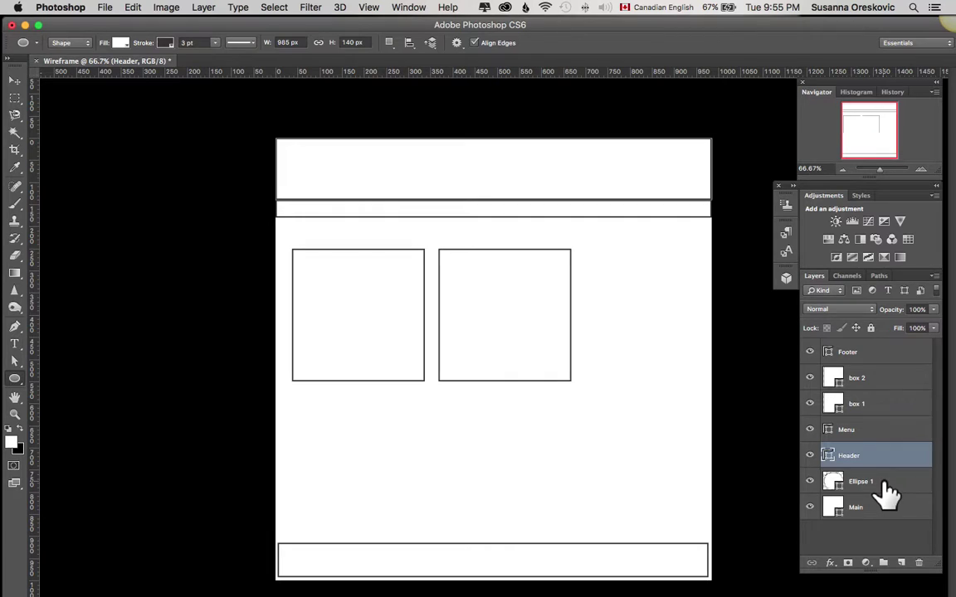
click(887, 492)
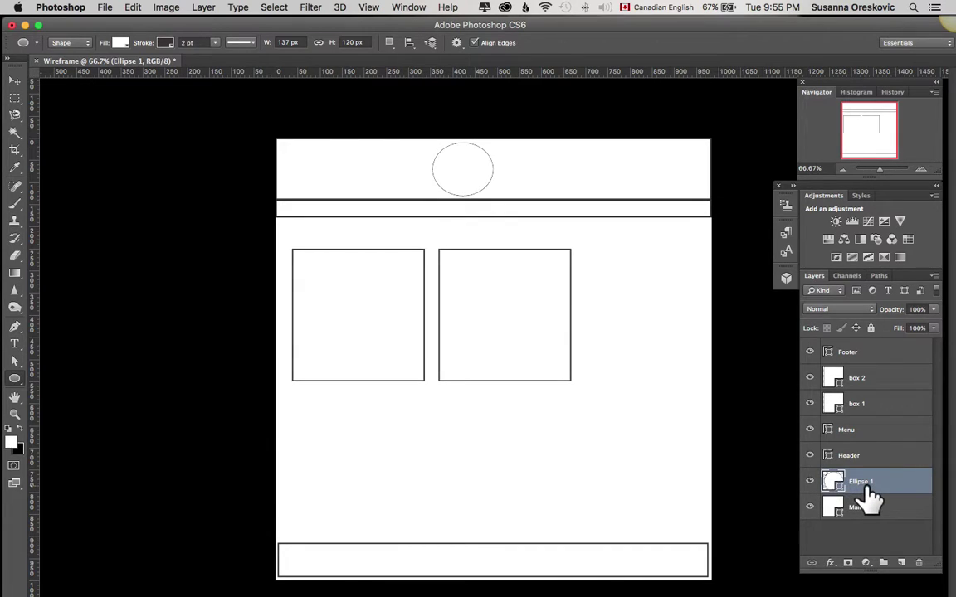
Place the ellipse layer directly above the Header layer and centre the ellipse horizontally in the header
drag(869, 498, 889, 452)
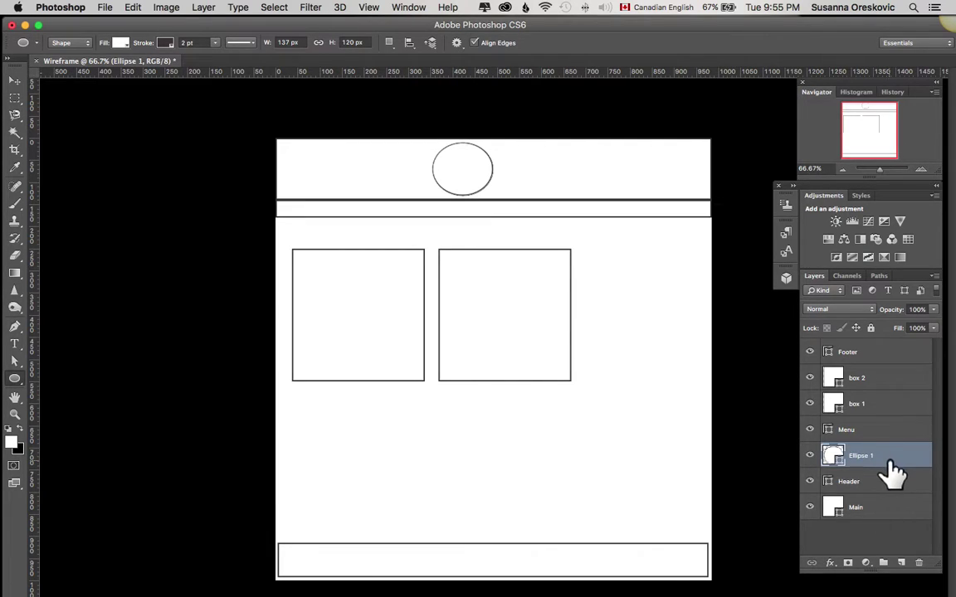
drag(897, 461, 894, 496)
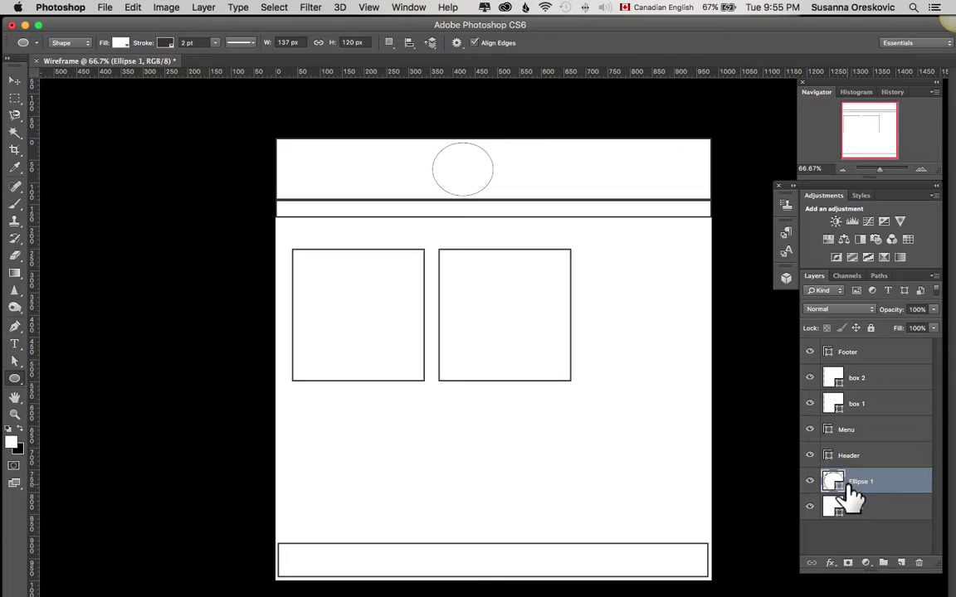
click(888, 461)
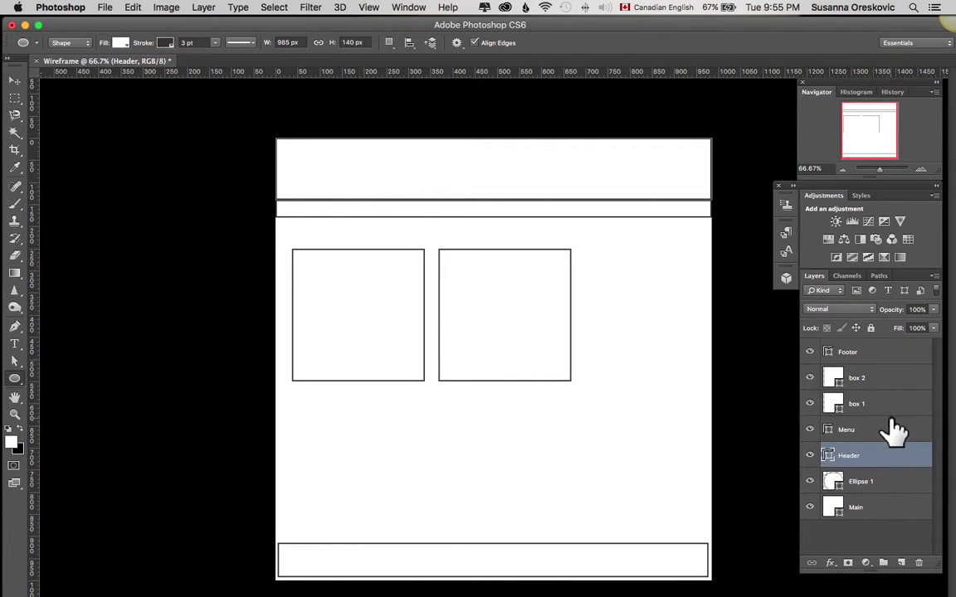
drag(884, 479, 886, 454)
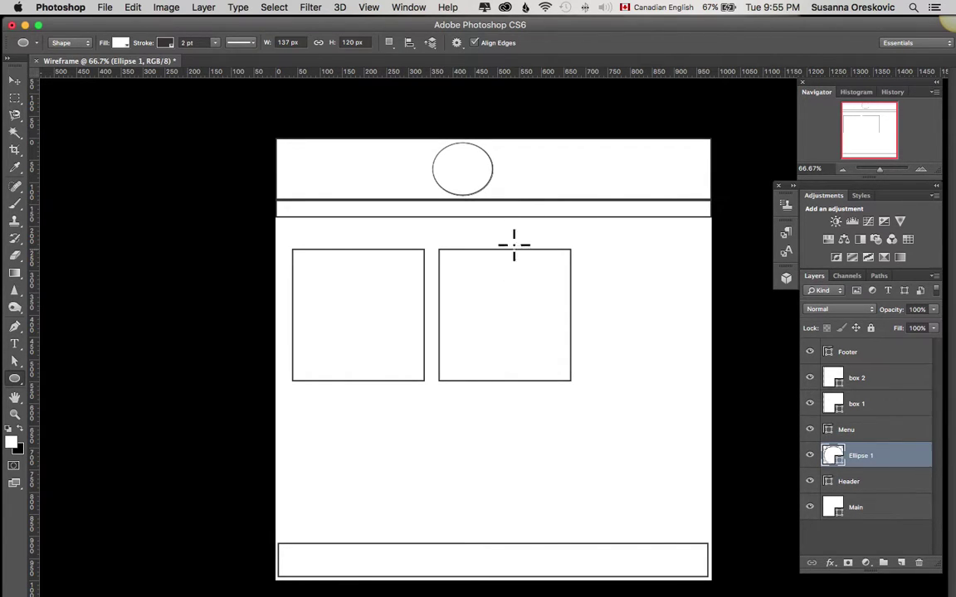
click(15, 81)
drag(473, 174, 512, 176)
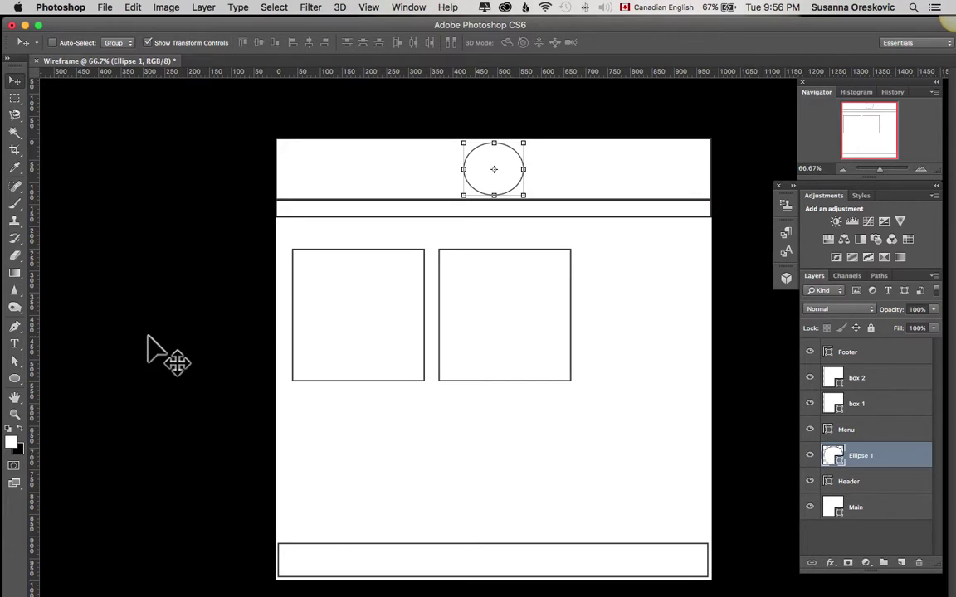
Select the Menu layer and set the ruler units to Pixels in the preferences
click(884, 432)
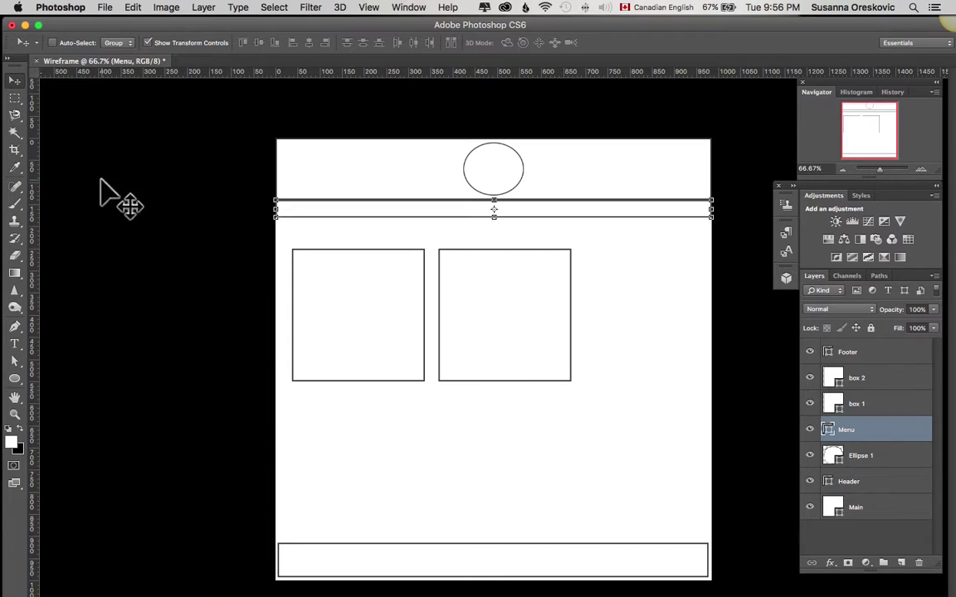
double_click(225, 72)
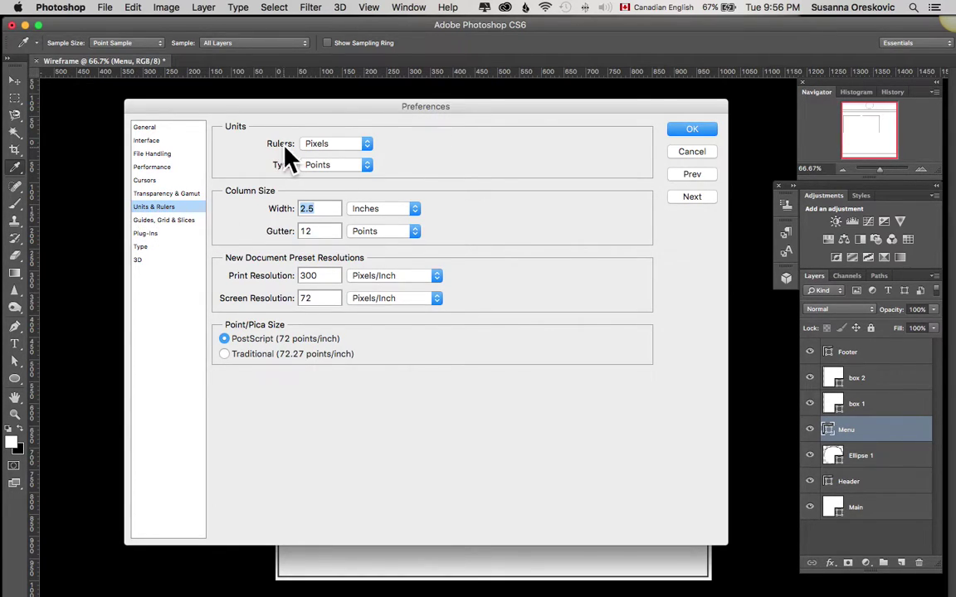
click(335, 144)
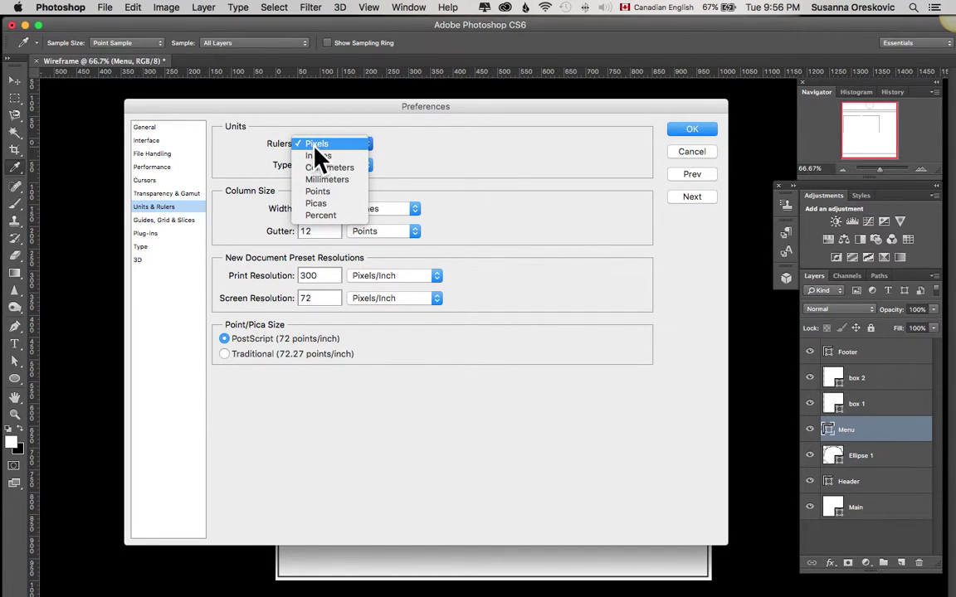
click(323, 145)
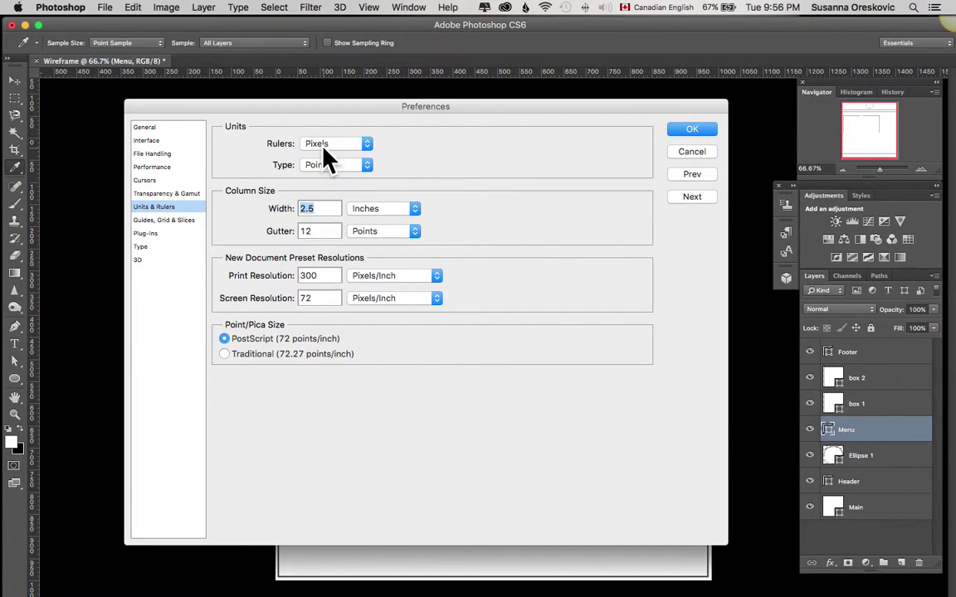
click(690, 133)
key(v)
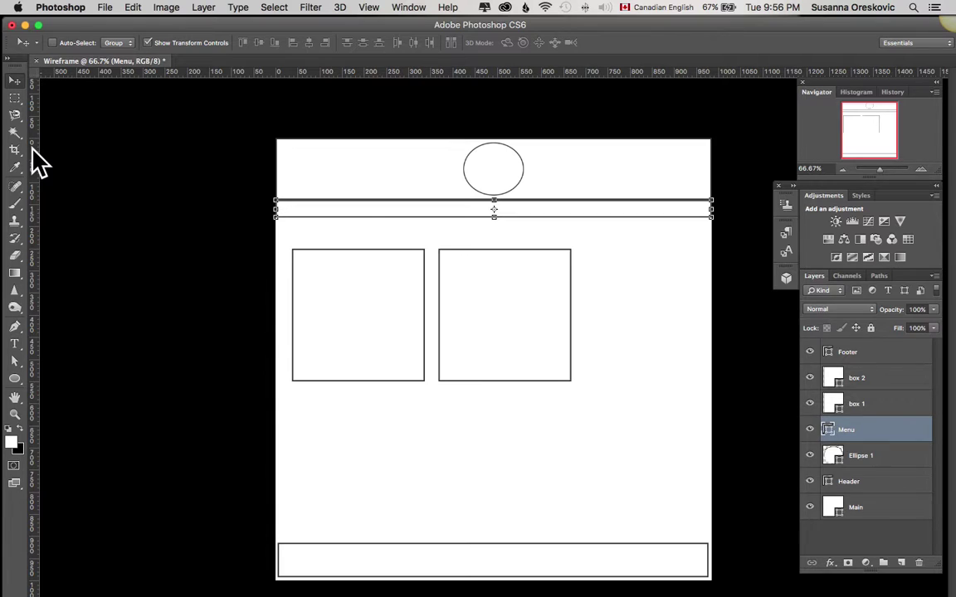
Add a vertical guide and align it with the right edge of the second content box
drag(32, 151, 497, 293)
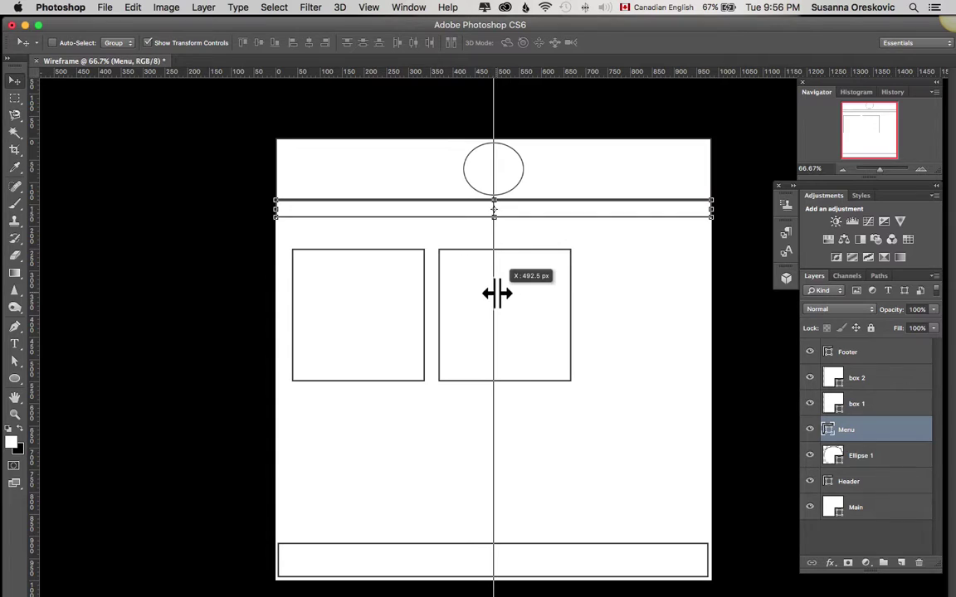
drag(497, 293, 570, 311)
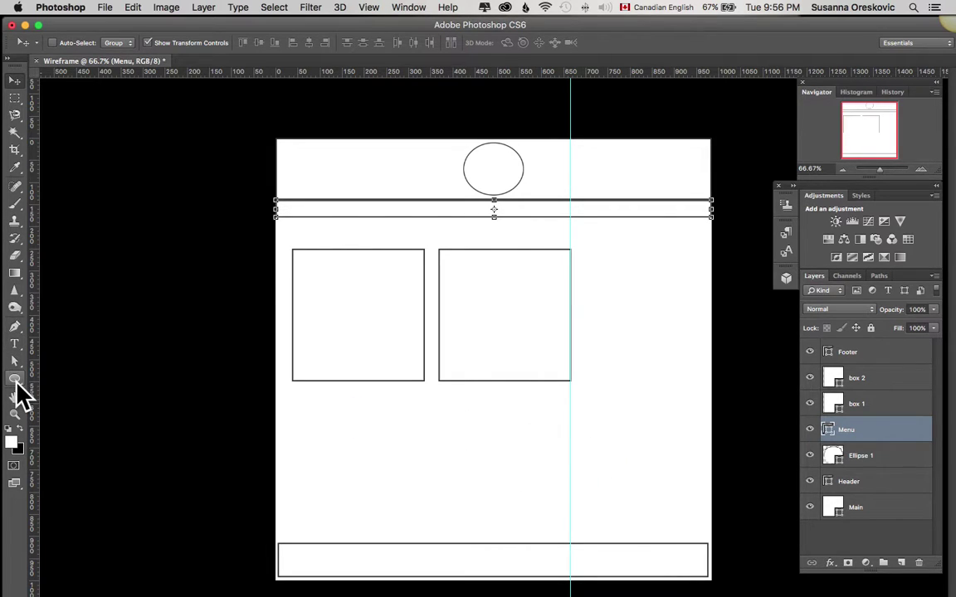
Draw a rectangle about 298 by 68 px just beneath the second content box and clear the guides
drag(17, 380, 52, 373)
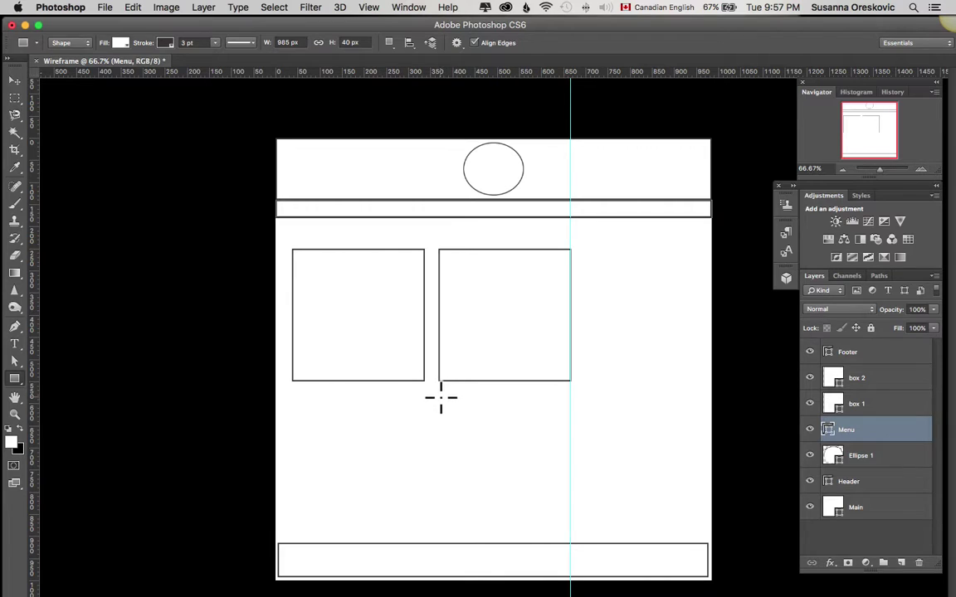
drag(439, 391, 567, 421)
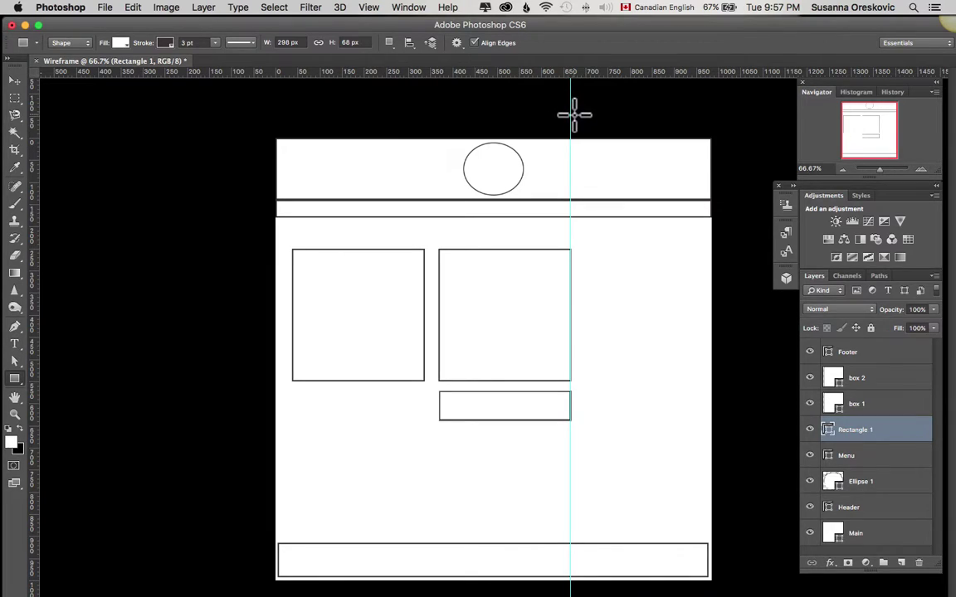
click(368, 10)
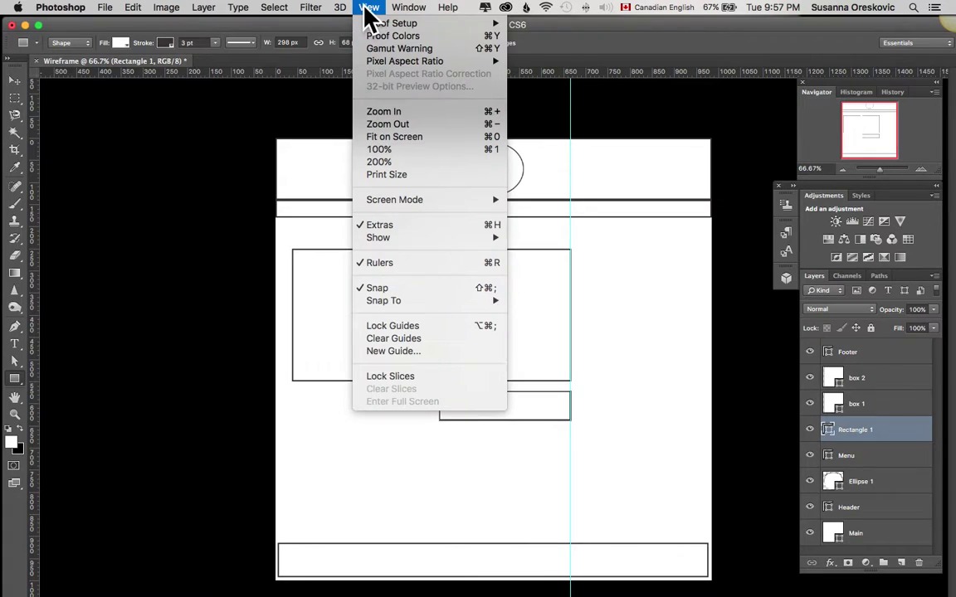
click(425, 338)
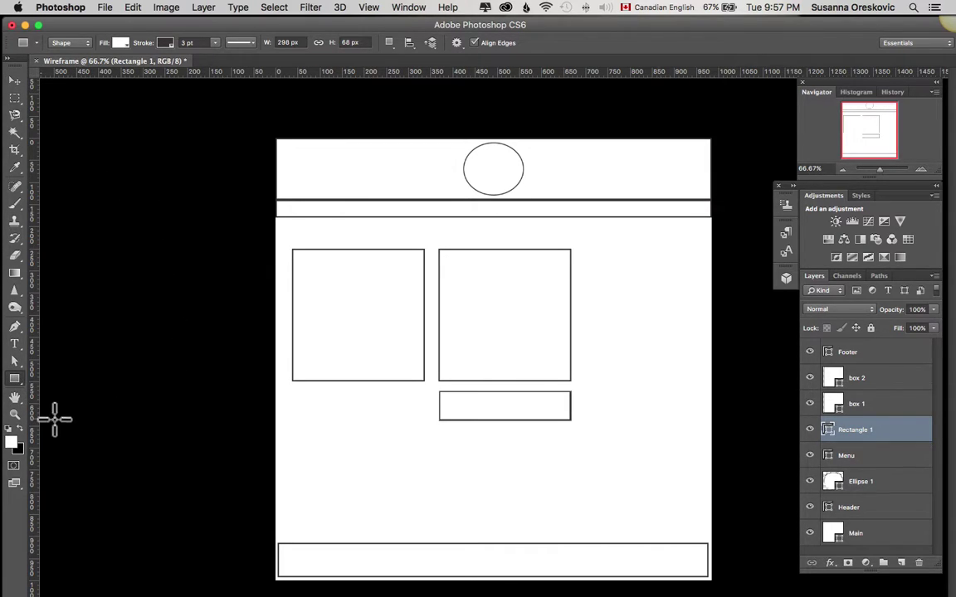
ctrl+click(15, 379)
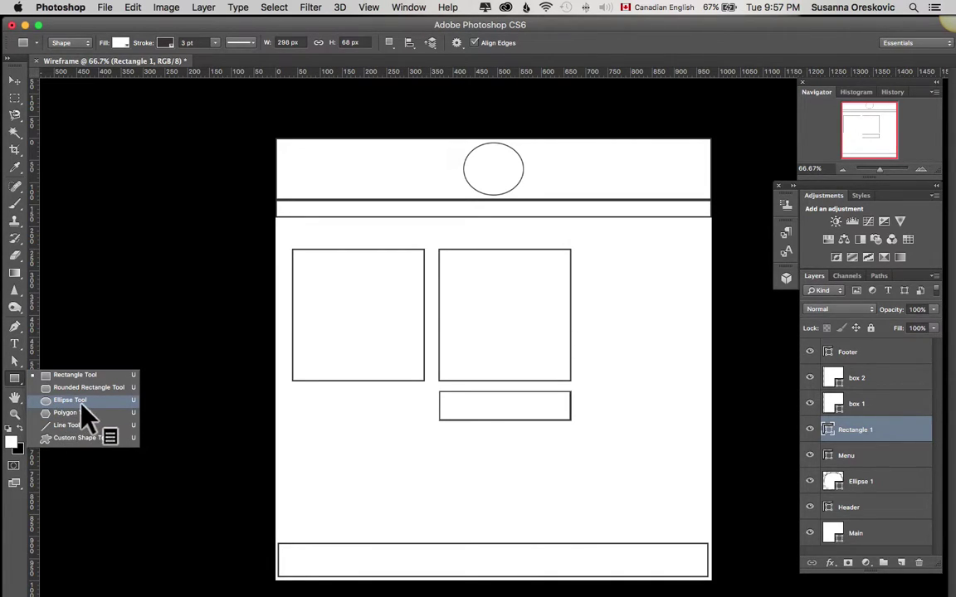
click(138, 315)
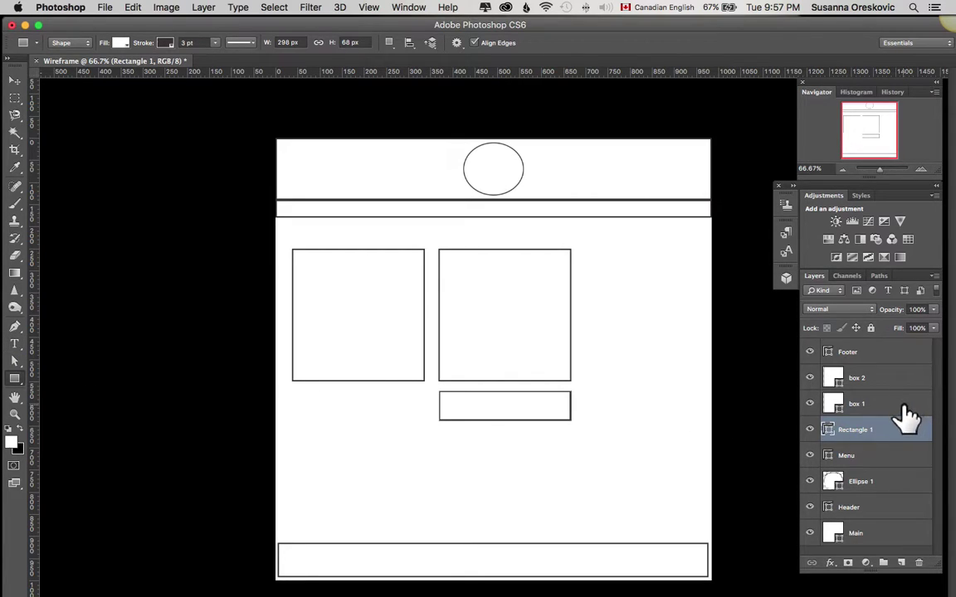
Add the text "985 x 1000 px" in the lower-left part of the header, on a layer above Footer
click(881, 355)
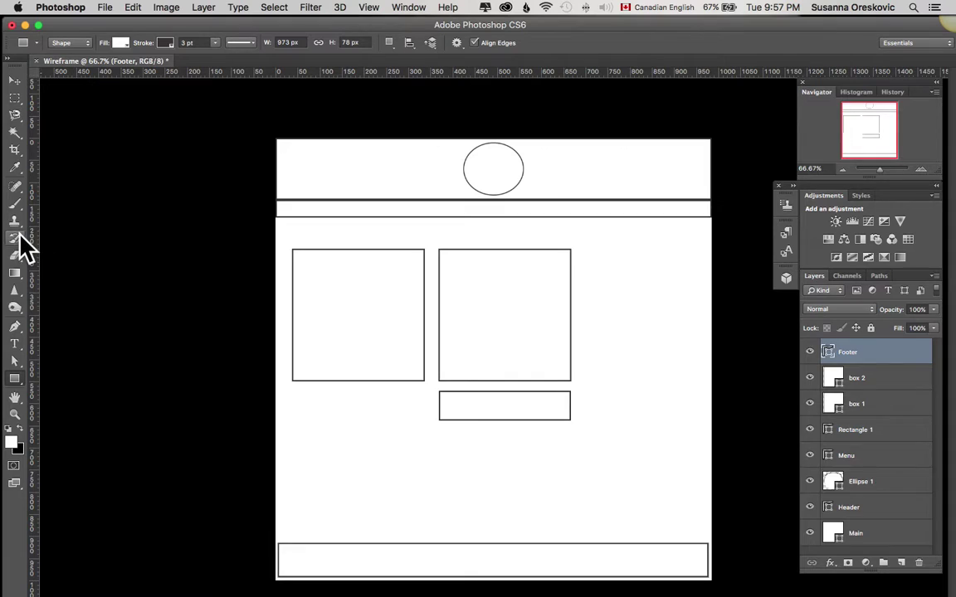
click(15, 344)
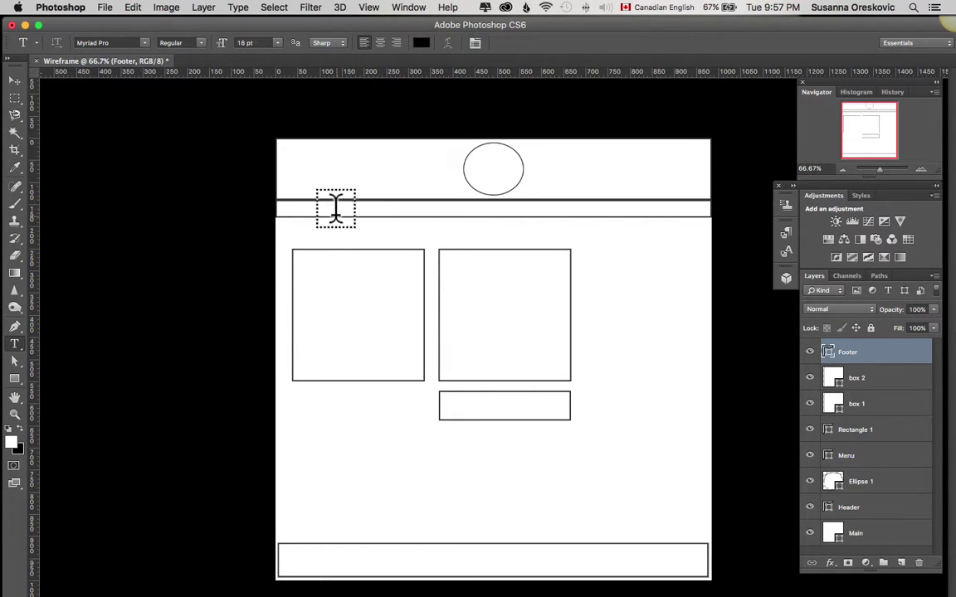
click(303, 184)
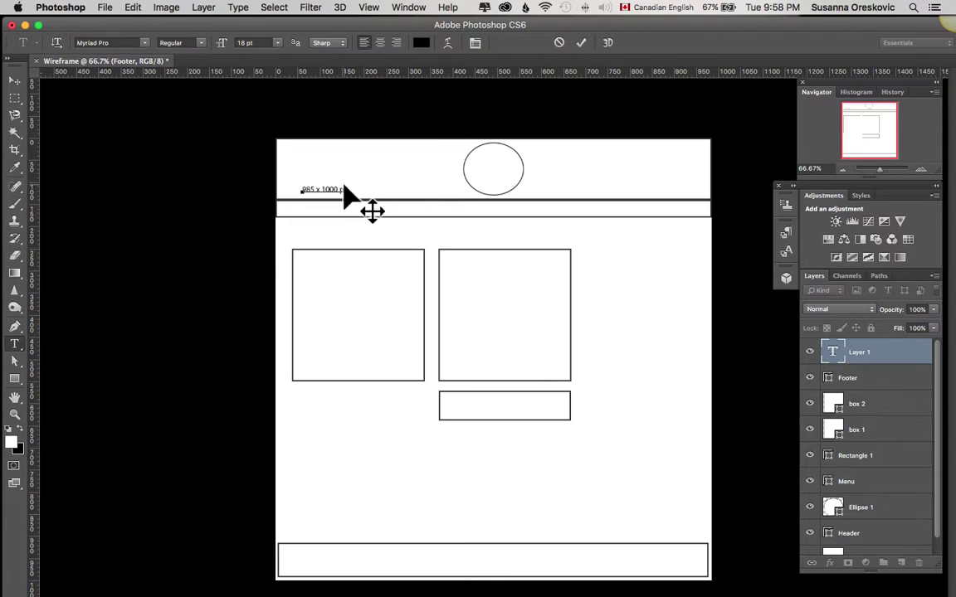
click(887, 380)
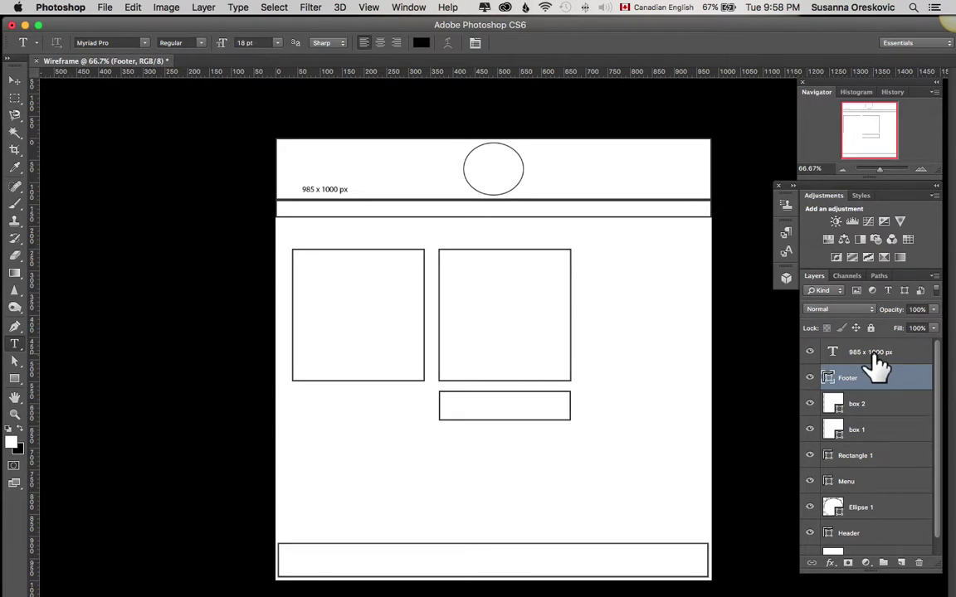
click(871, 354)
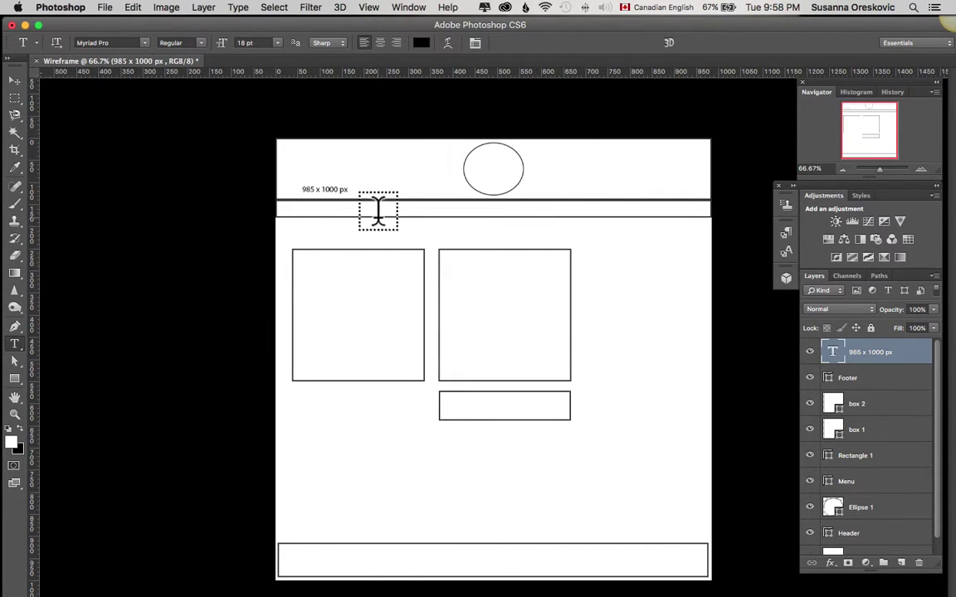
Add the text "BLOG" and position it vertically centred inside the menu bar, left of the page centre
click(368, 213)
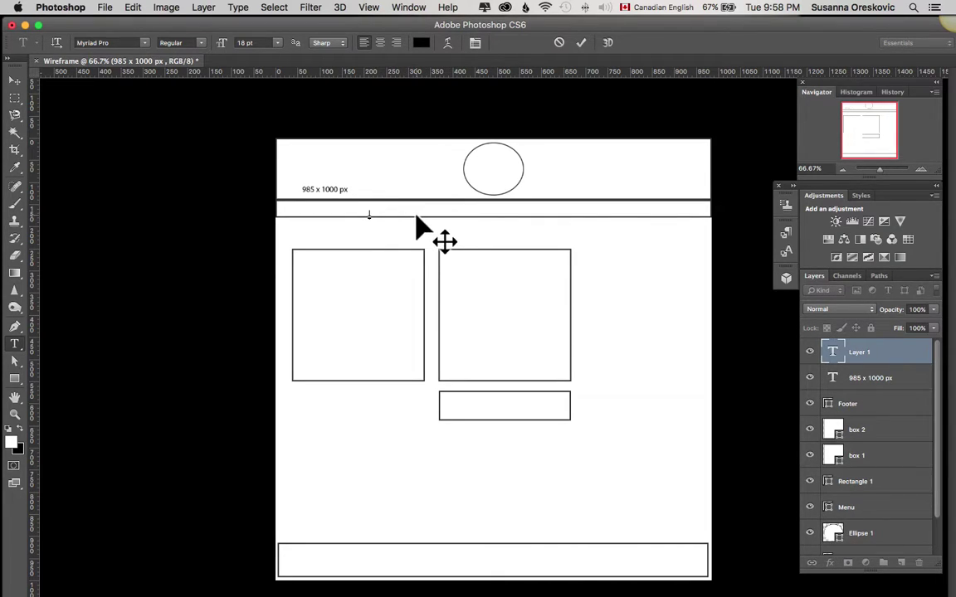
text(a)
click(884, 380)
click(871, 354)
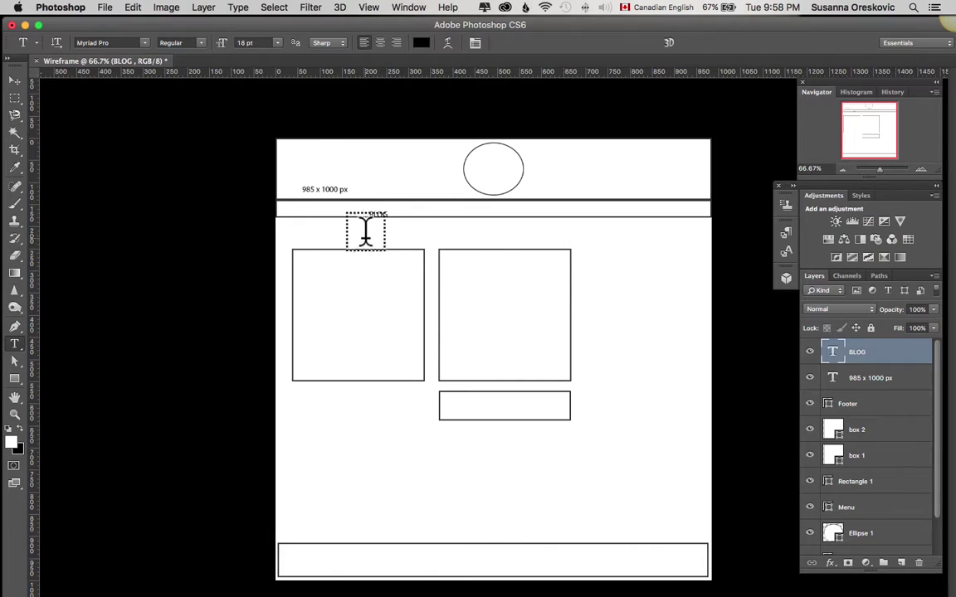
click(15, 80)
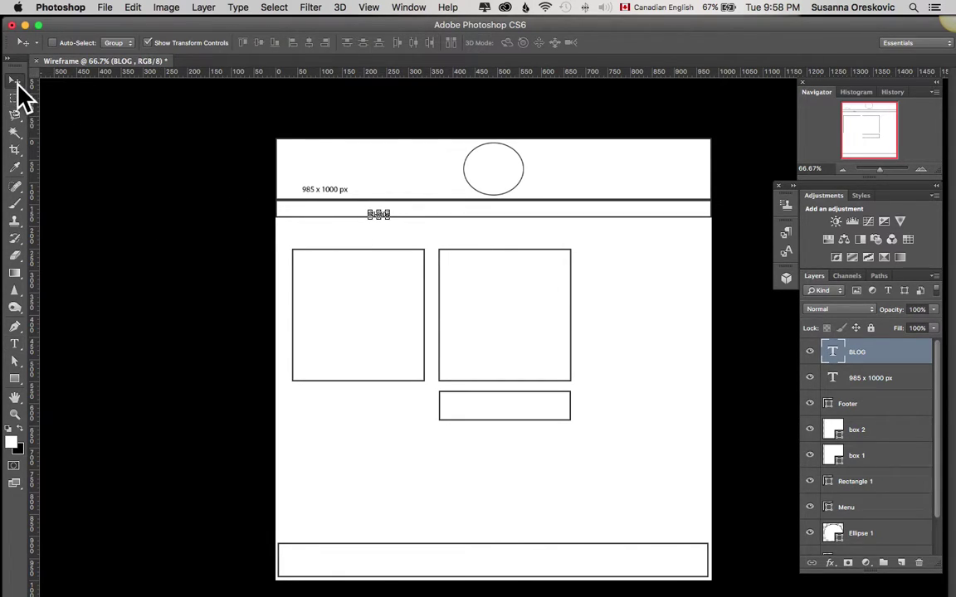
mouse_move(377, 216)
mouse_down()
mouse_move(379, 208)
mouse_move(401, 217)
mouse_move(383, 213)
mouse_up()
Add the text "HOW TO GUIDES" above the 985 x 1000 px layer and align it with BLOG in the menu bar
click(897, 378)
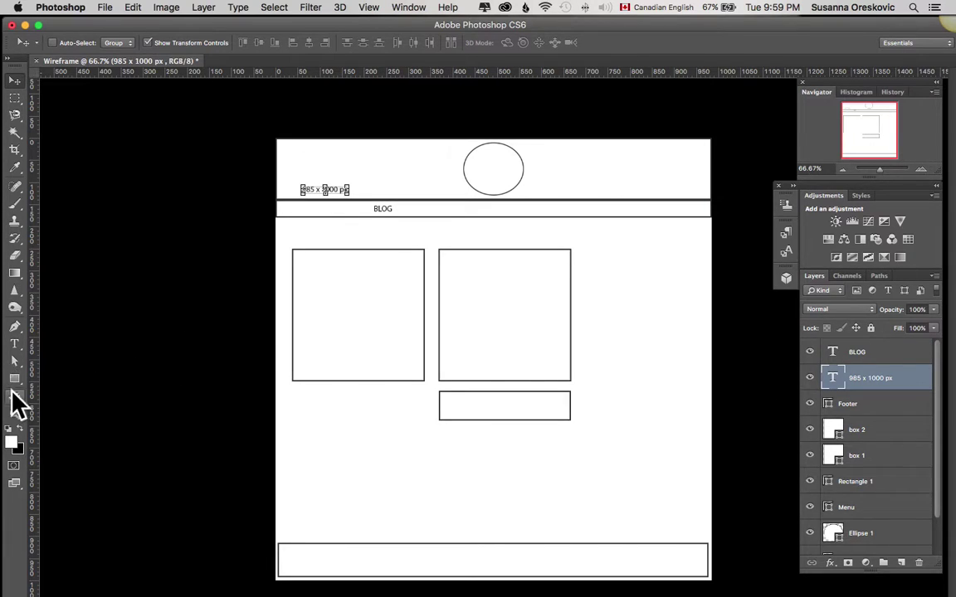
click(14, 343)
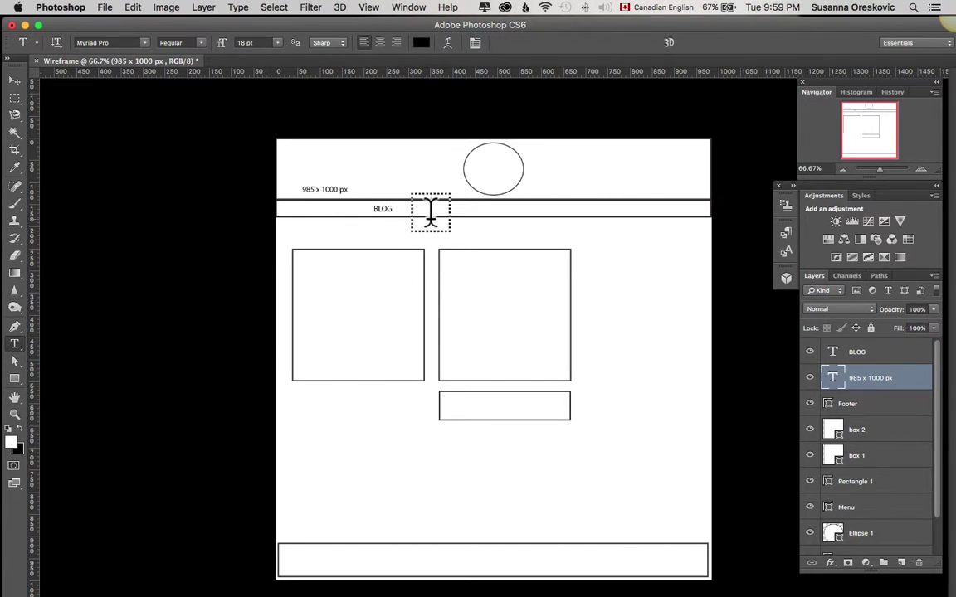
click(427, 214)
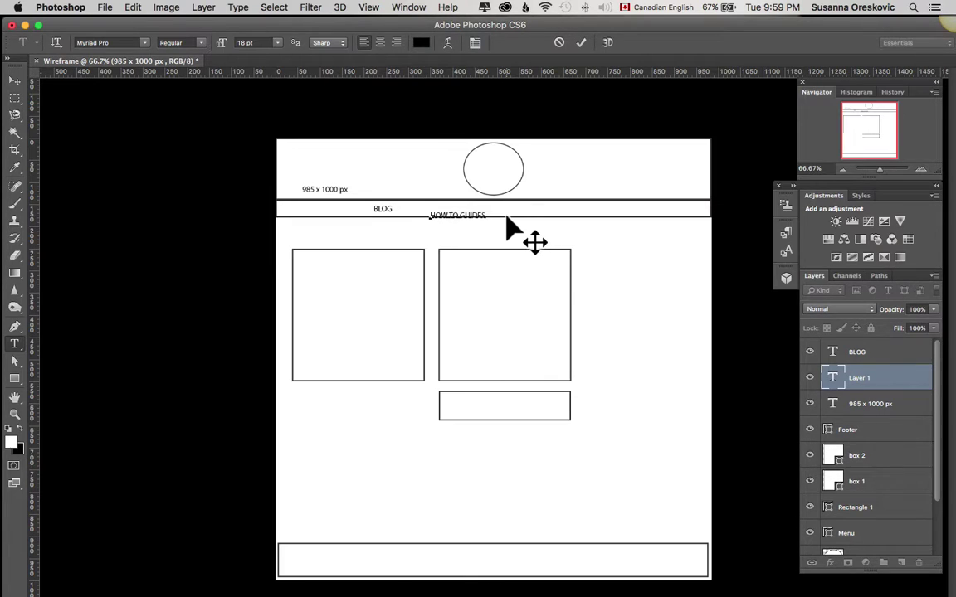
click(870, 403)
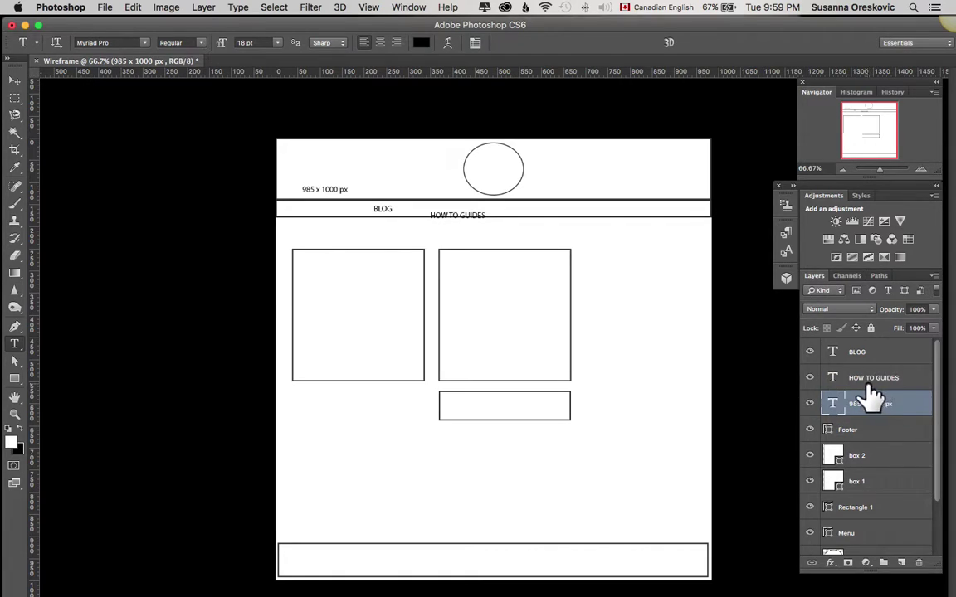
click(877, 383)
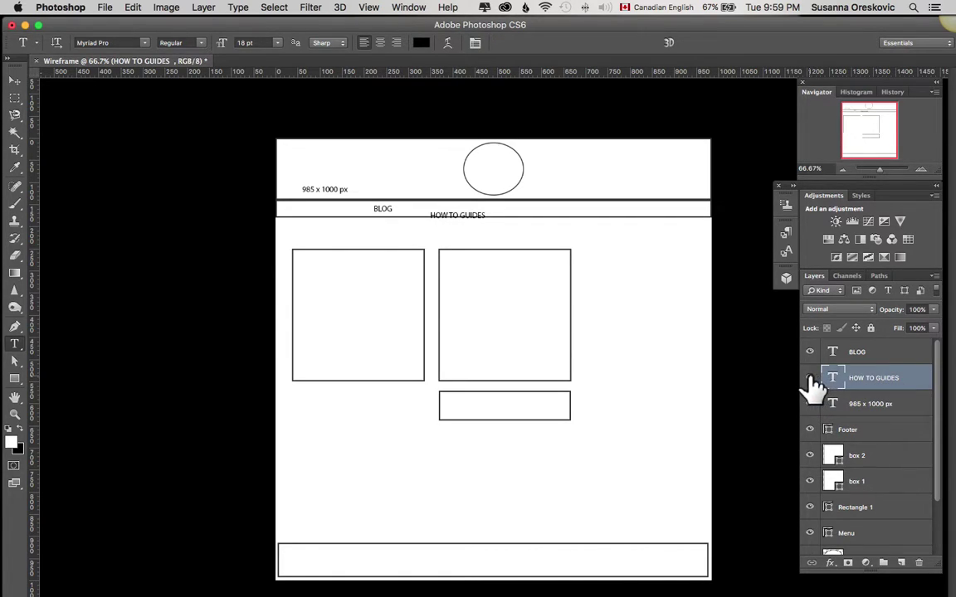
click(15, 80)
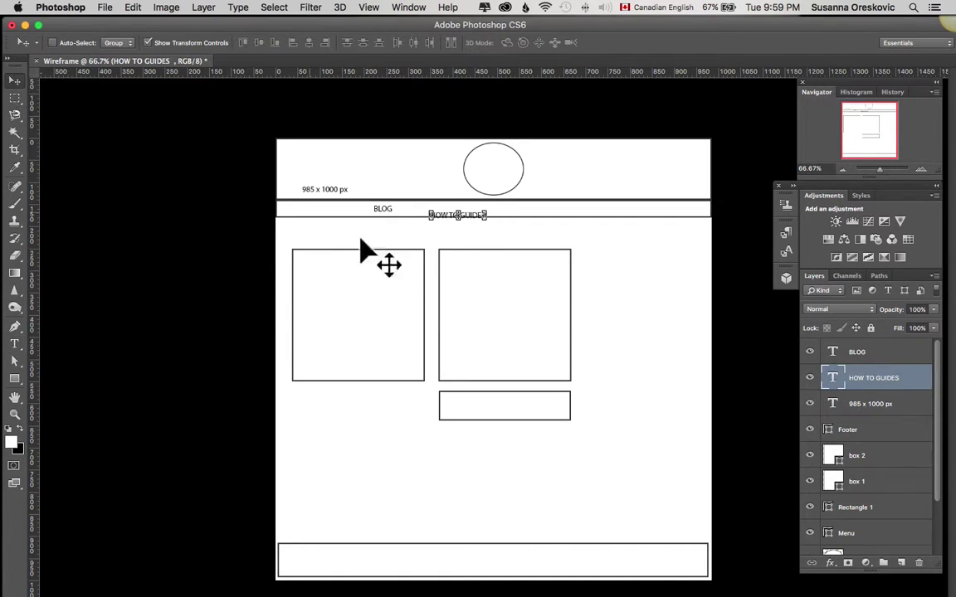
mouse_move(467, 220)
mouse_down()
mouse_move(456, 214)
mouse_move(464, 209)
mouse_up()
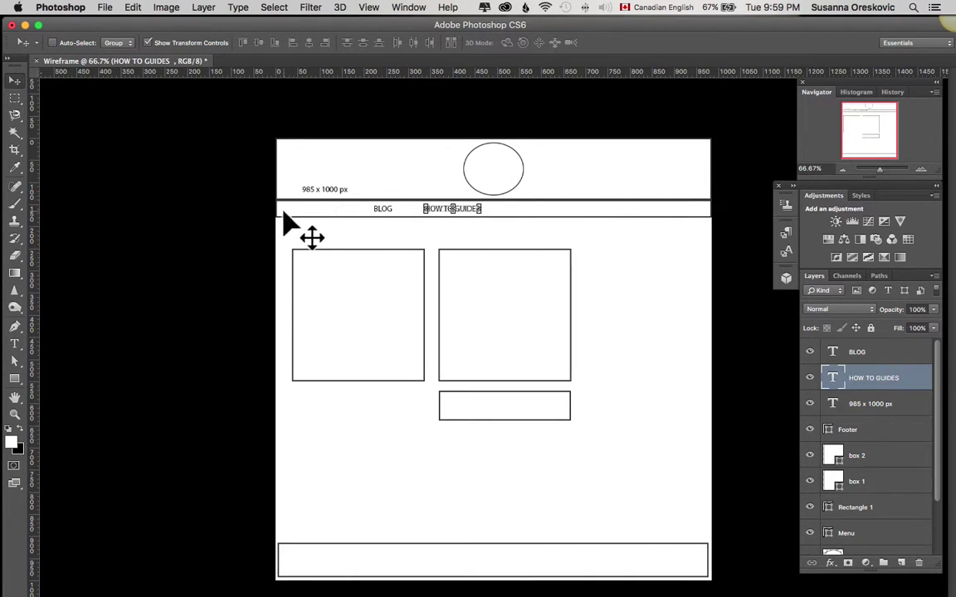
Add the size label "985 X 40px" and place it at the left end of the menu bar, level with BLOG
click(14, 342)
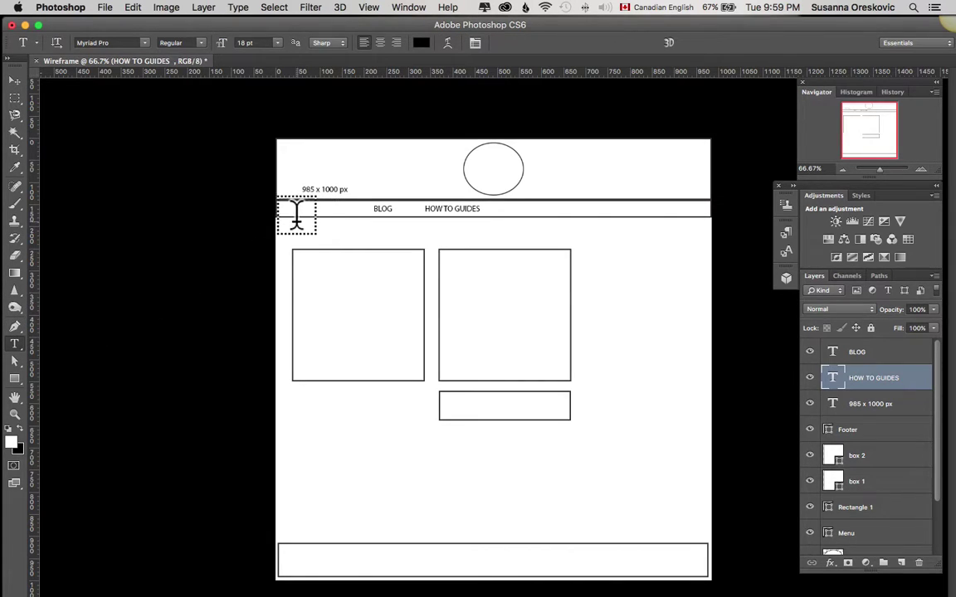
click(289, 219)
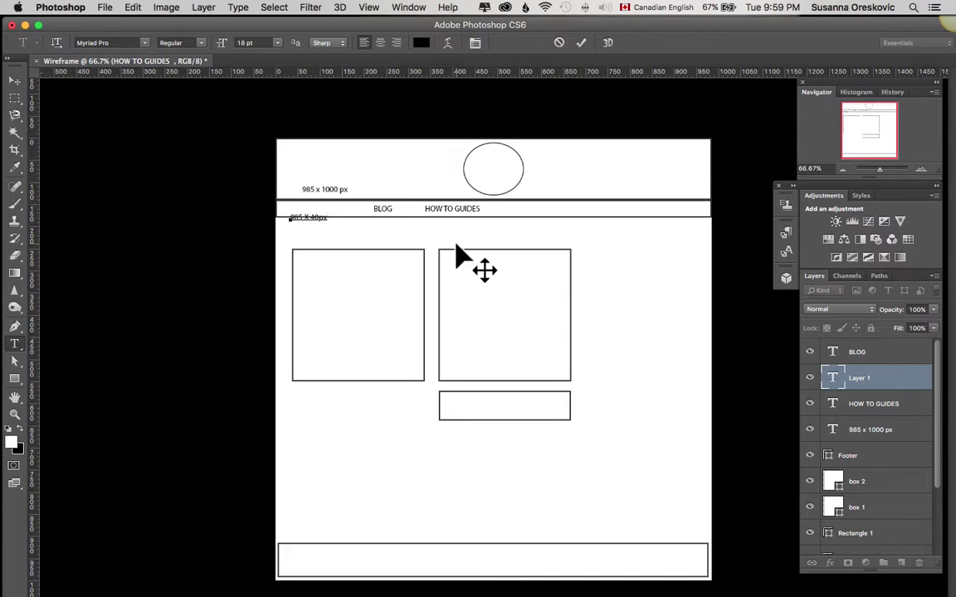
click(885, 402)
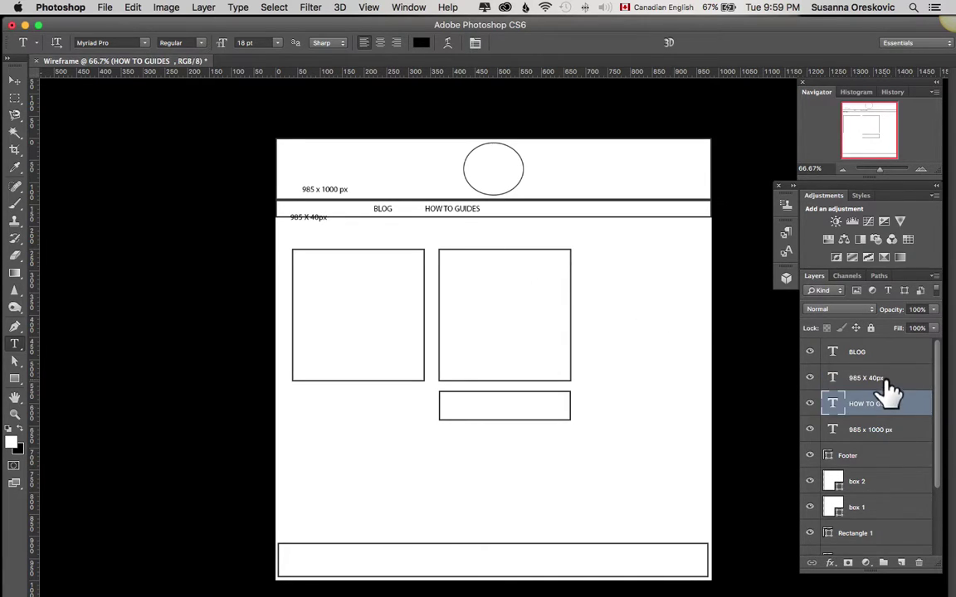
click(887, 383)
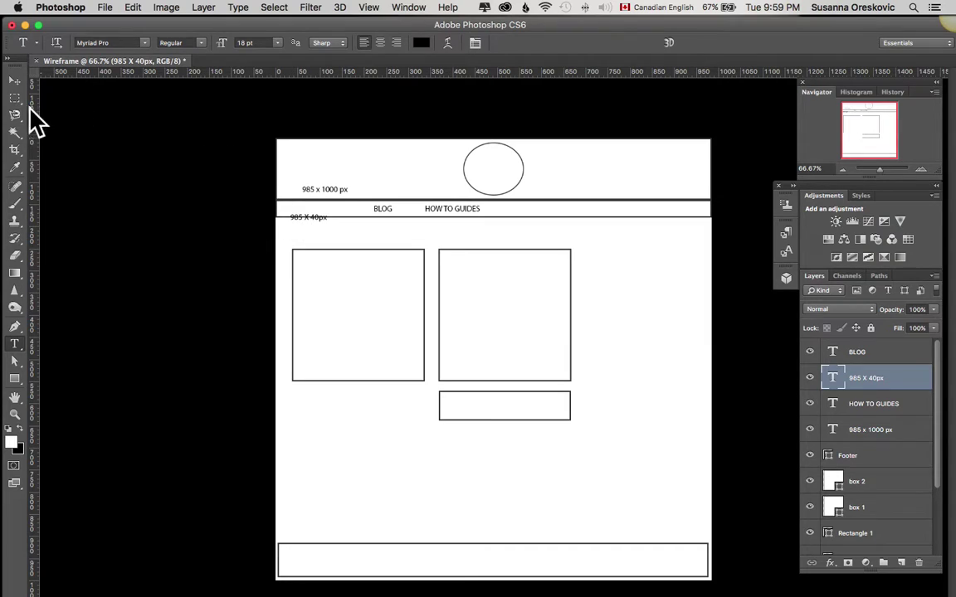
click(15, 81)
drag(300, 226, 296, 211)
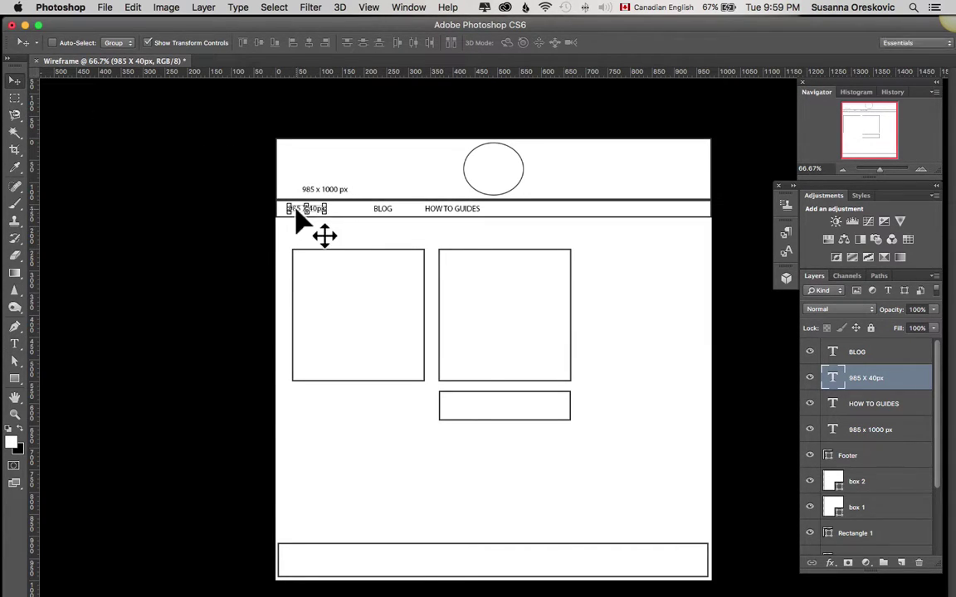
Add the size label "985 x 120 px" at the upper-left corner of the footer box, on a layer directly above Footer
click(888, 354)
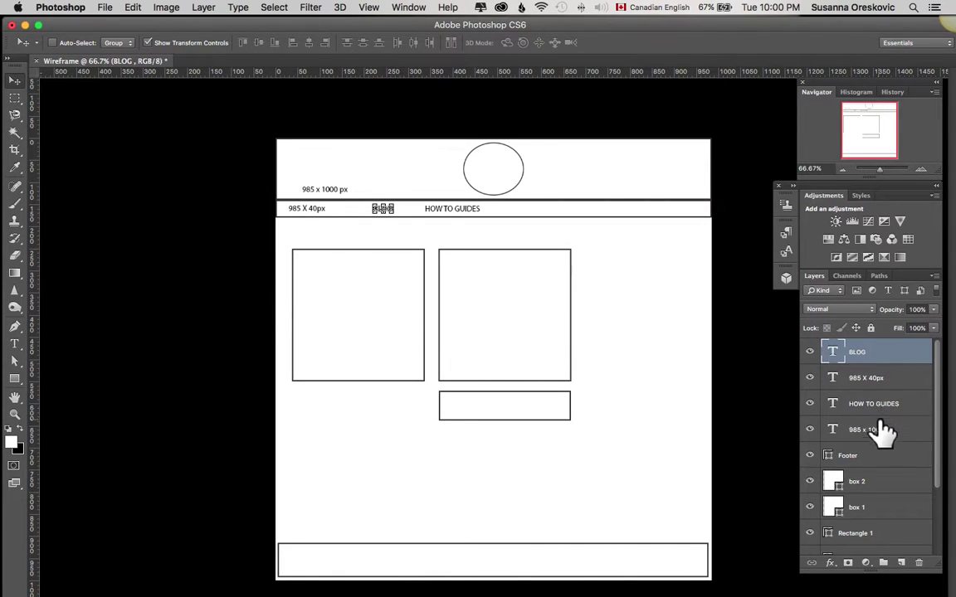
click(880, 463)
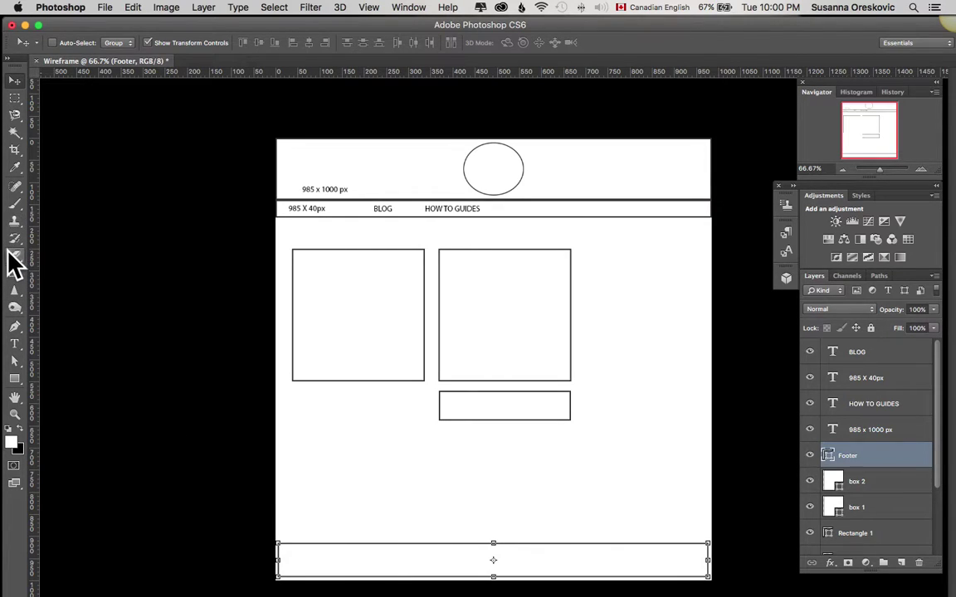
click(15, 344)
click(288, 561)
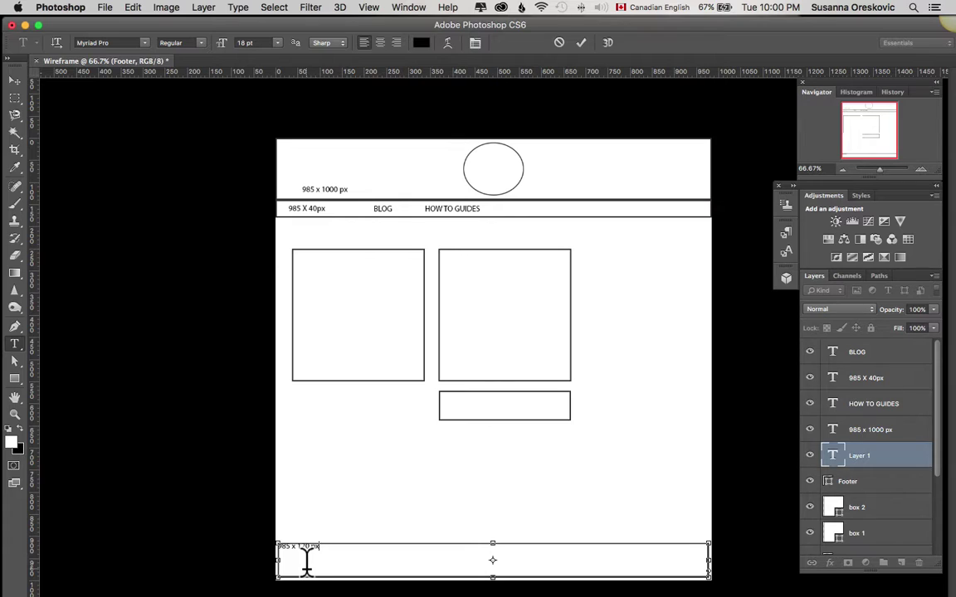
click(862, 481)
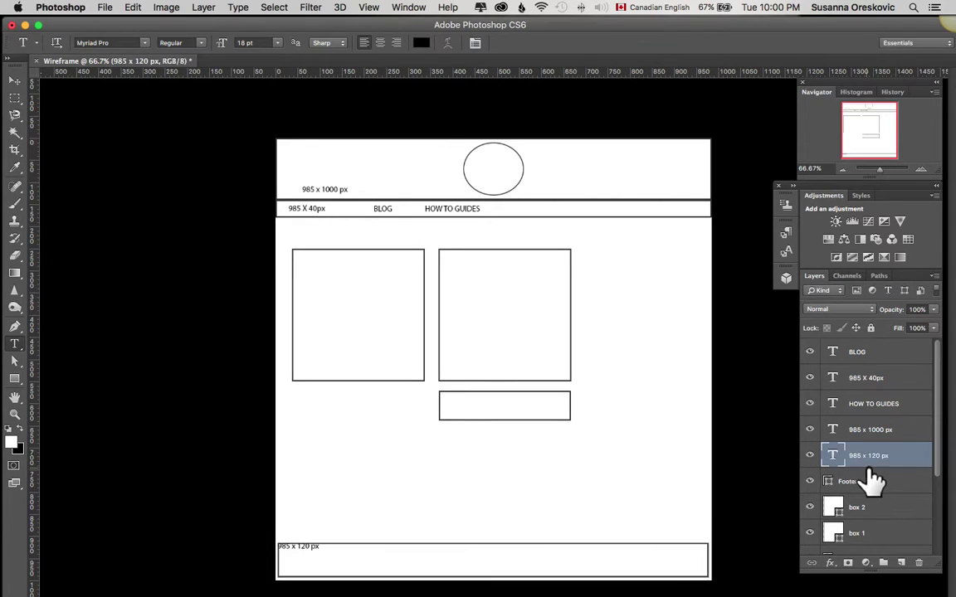
Rename the Rectangle 1 layer as "text box 2" and place it directly above box 1 in the layer stack
scroll(871, 517, down, 2)
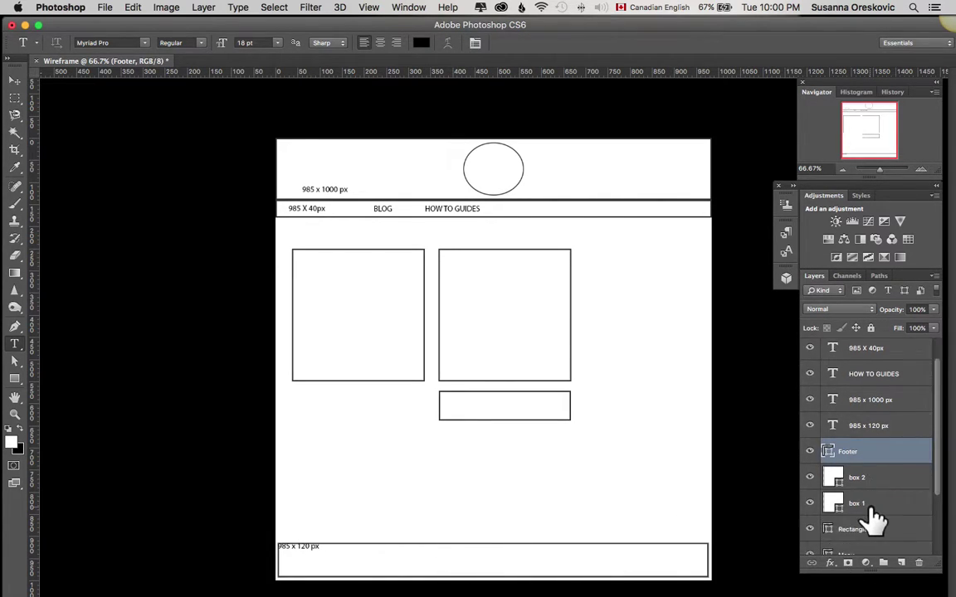
scroll(873, 520, down, 3)
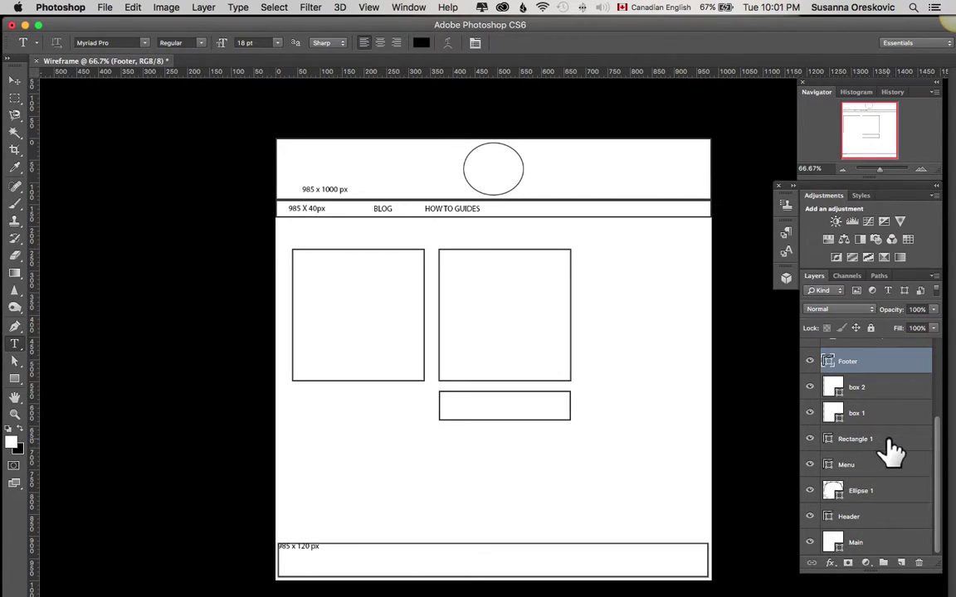
click(862, 440)
click(810, 440)
click(810, 440)
click(809, 439)
double_click(855, 439)
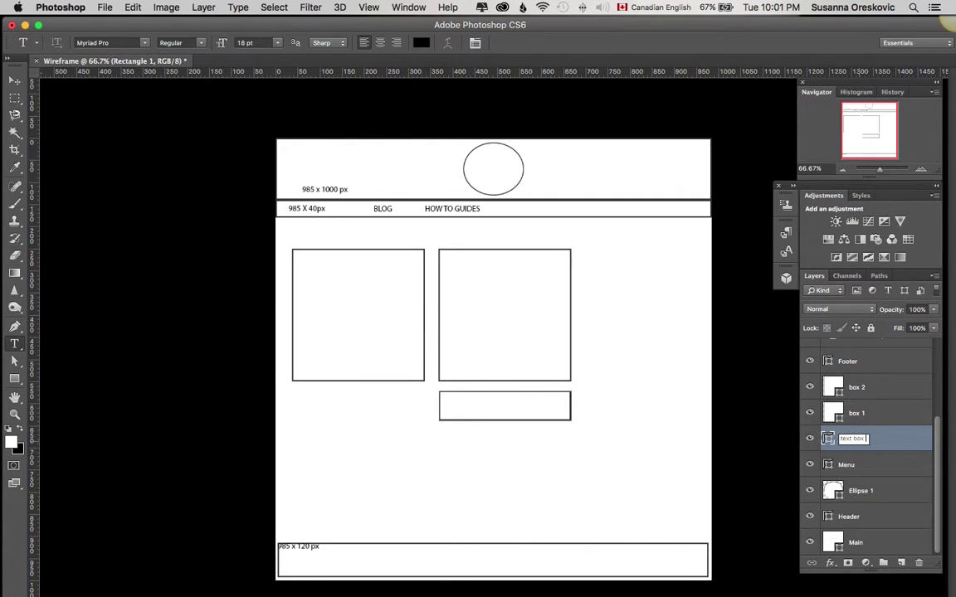
key(Return)
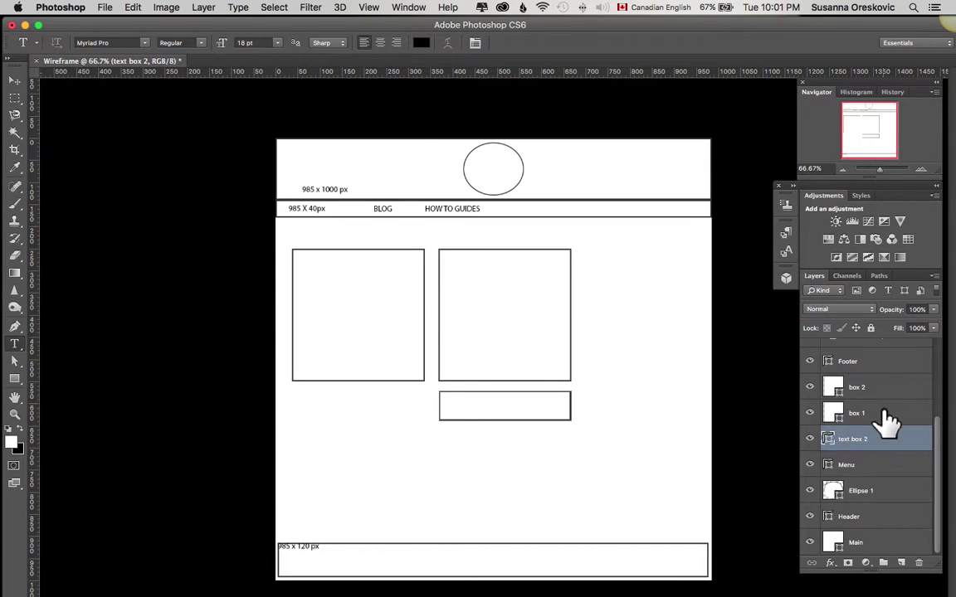
drag(894, 445, 893, 408)
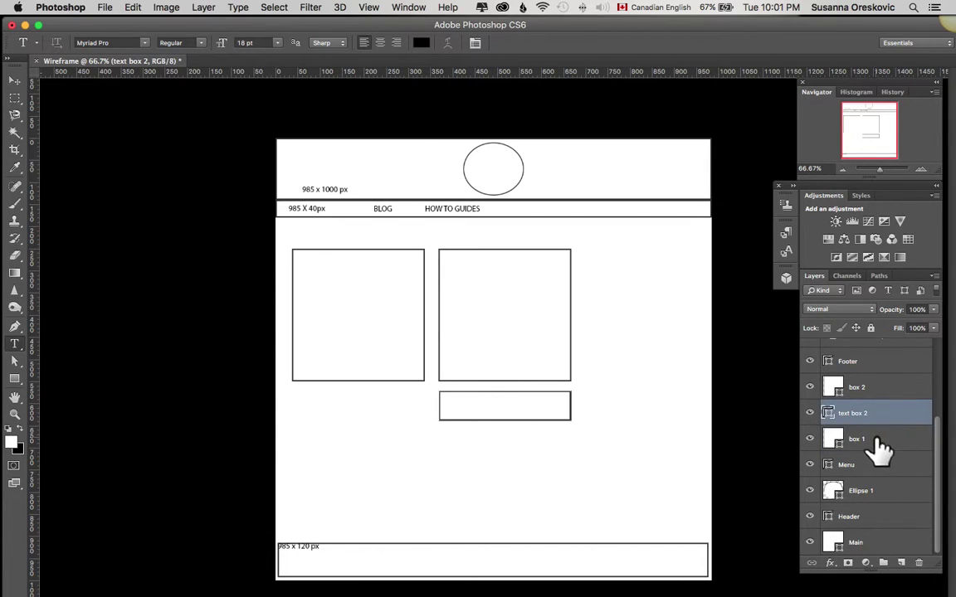
Create a 985 x 120 px rectangle on a new layer directly above Footer and fit it against the page's bottom edge
scroll(884, 399, up, 1)
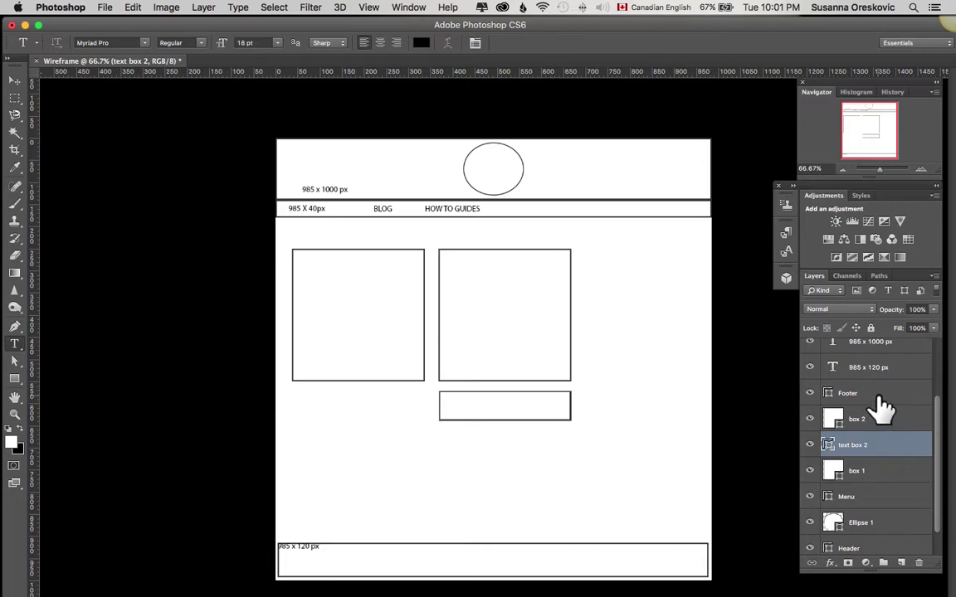
click(881, 405)
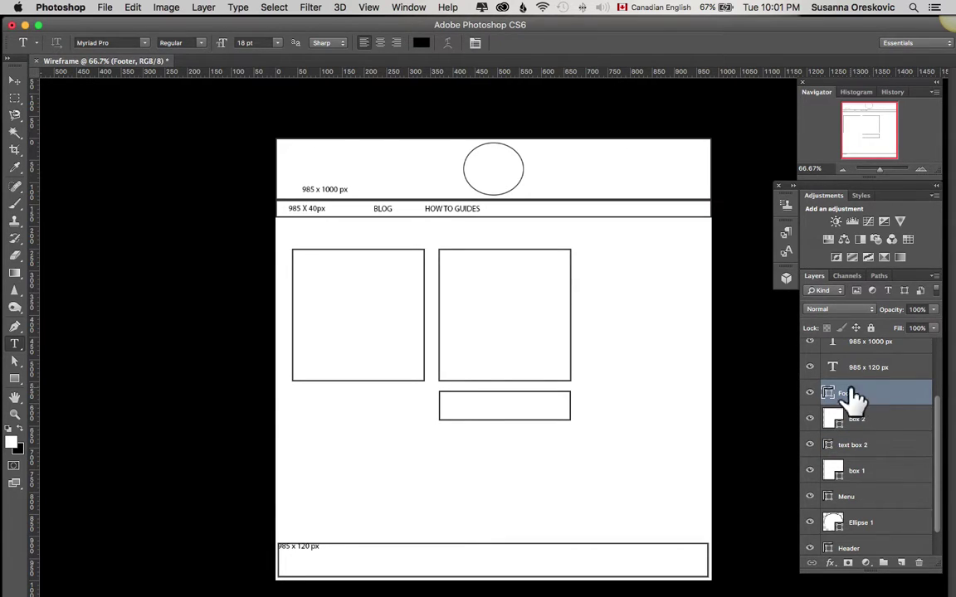
click(15, 379)
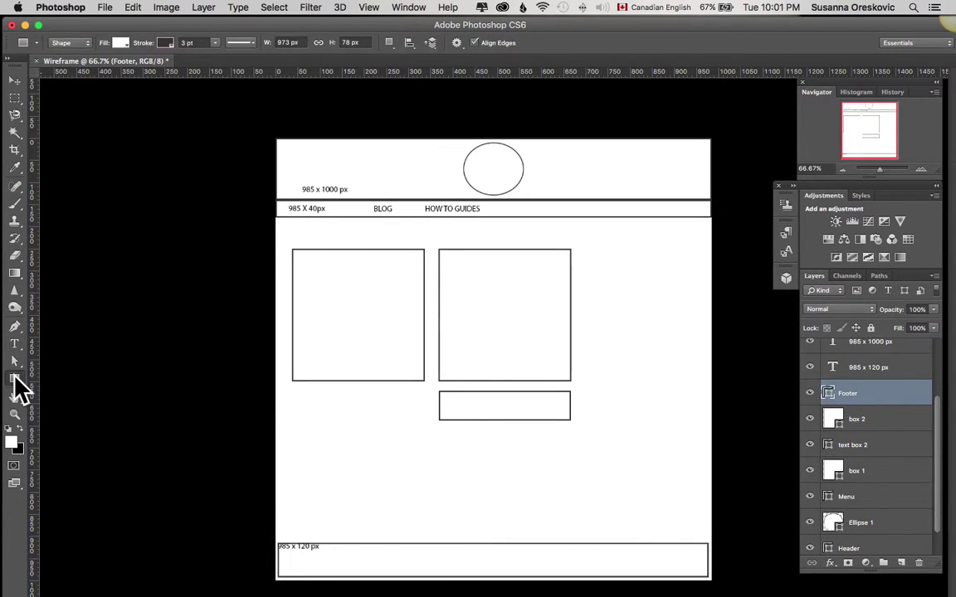
click(318, 567)
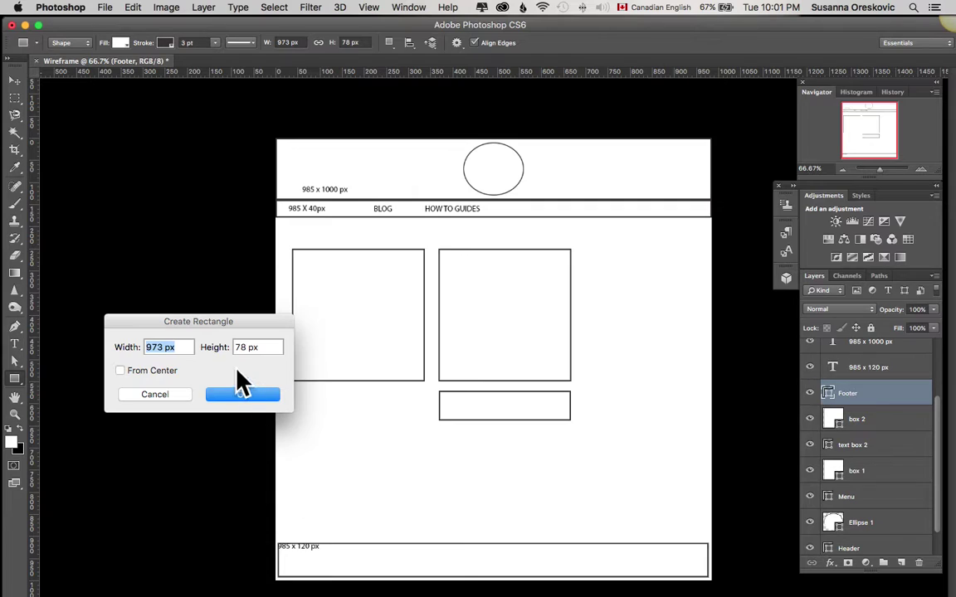
click(163, 347)
drag(161, 343, 116, 347)
text(8)
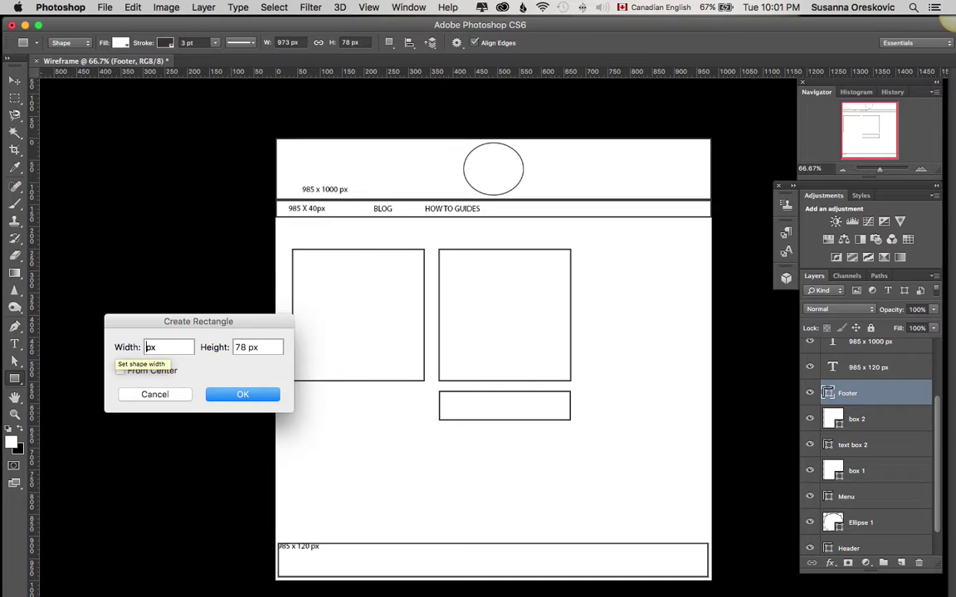
text(8)
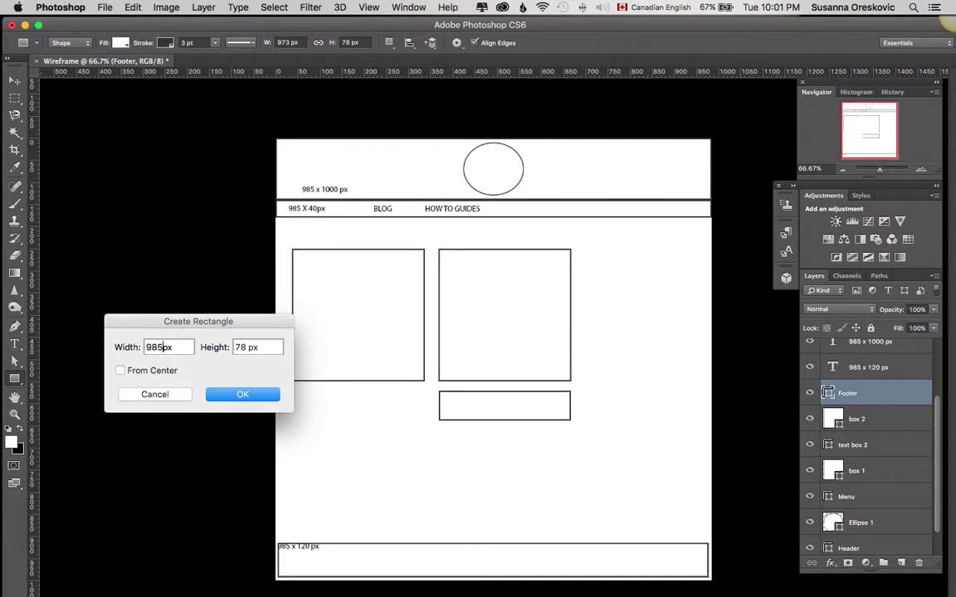
text(5)
click(249, 346)
key(BackSpace)
click(250, 394)
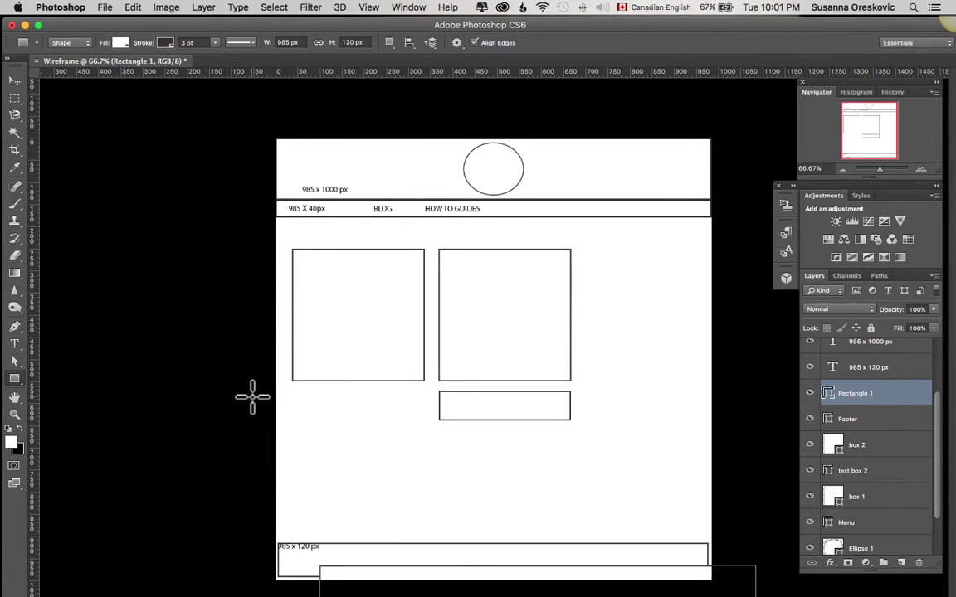
click(15, 81)
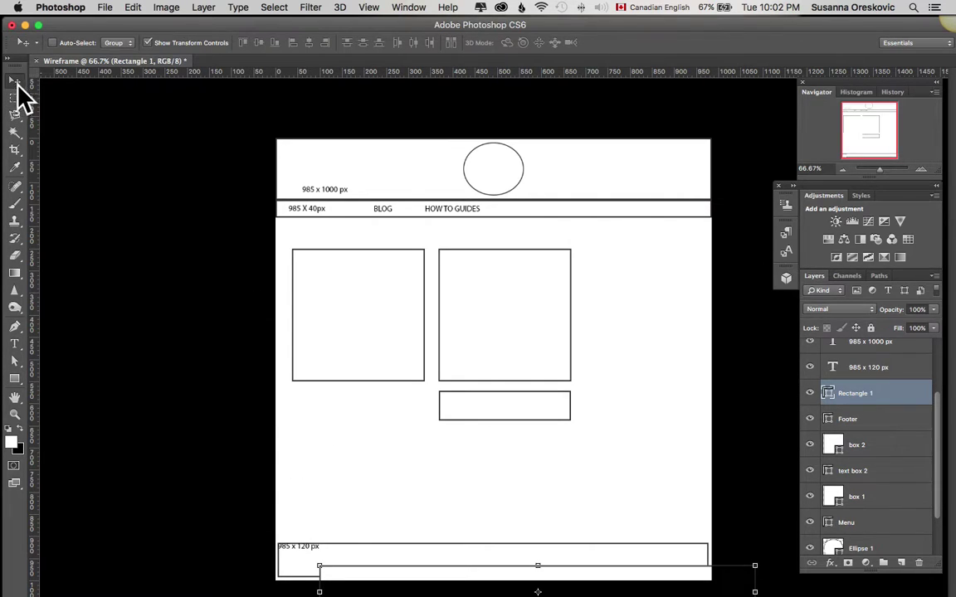
drag(395, 585, 350, 548)
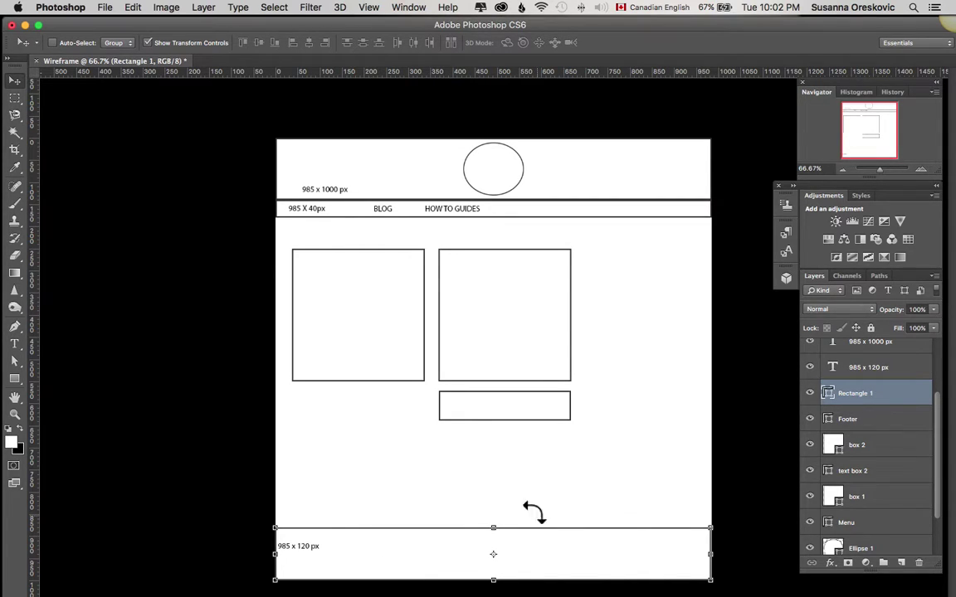
Toggle the new rectangle's visibility to compare it with the existing footer box, leaving it hidden
click(811, 394)
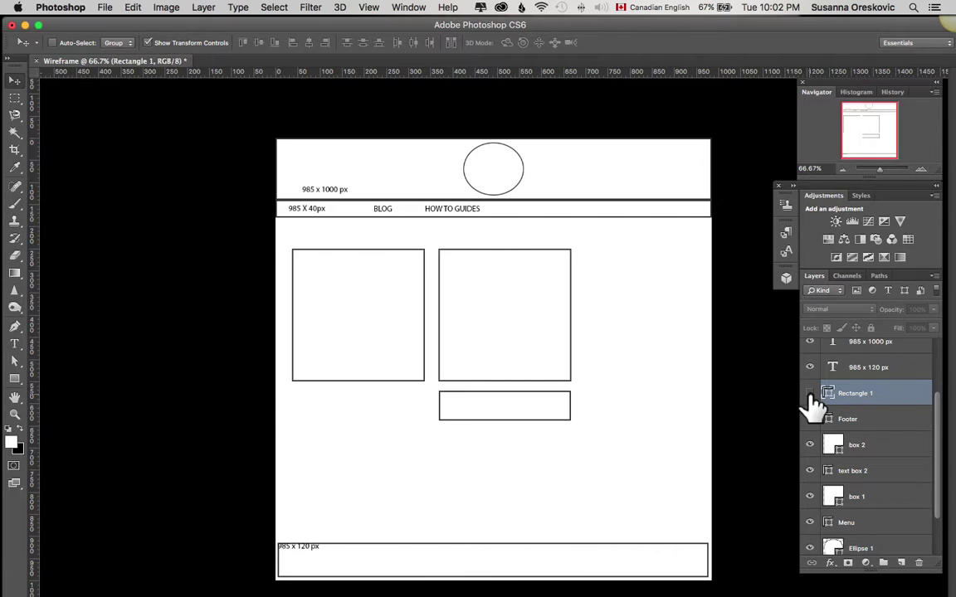
click(811, 394)
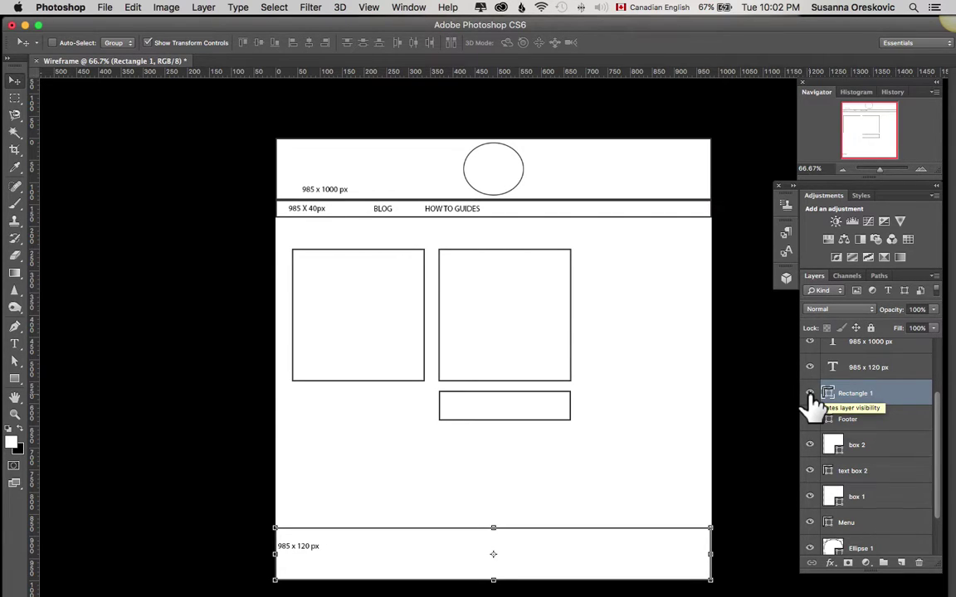
click(810, 394)
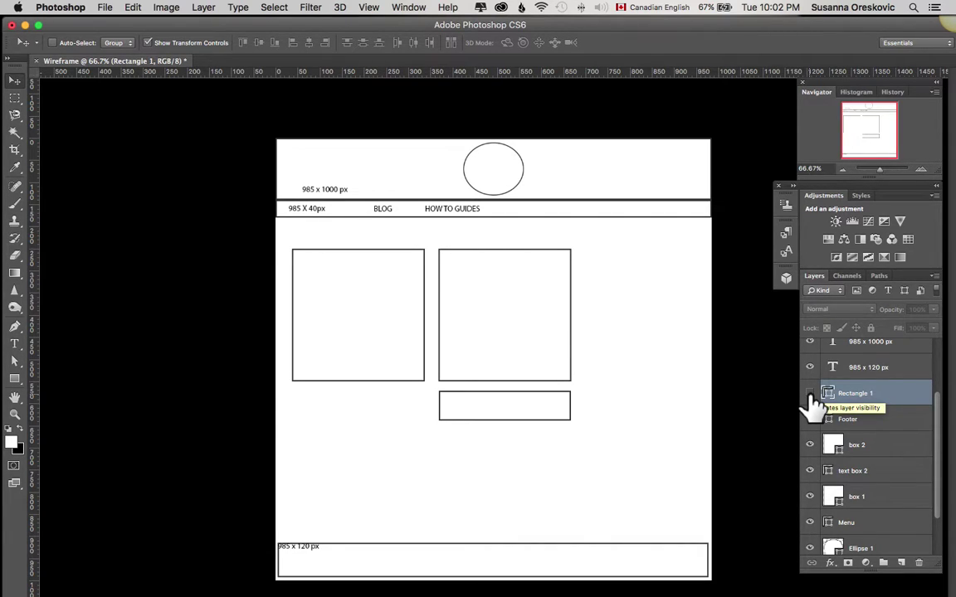
click(810, 394)
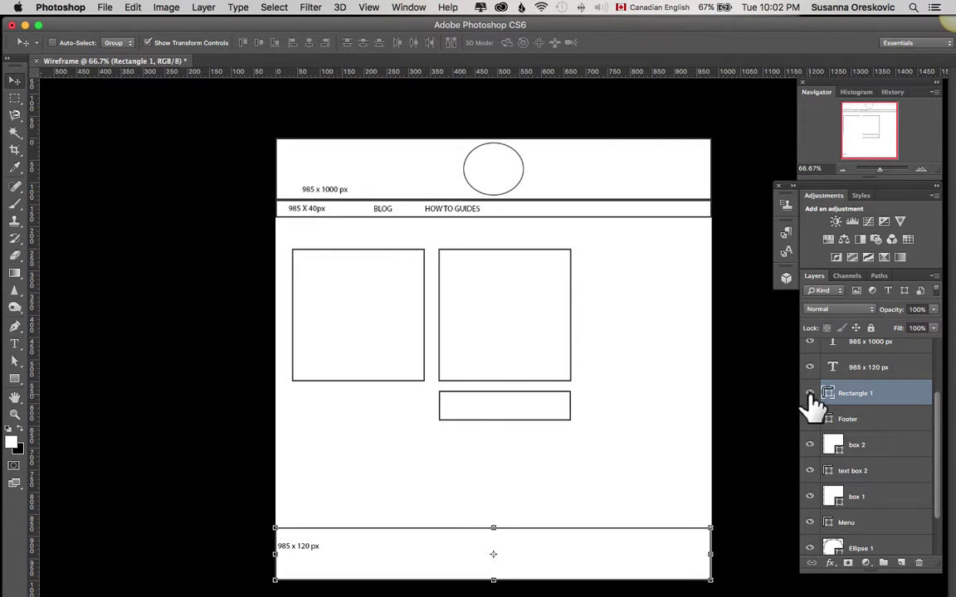
click(811, 394)
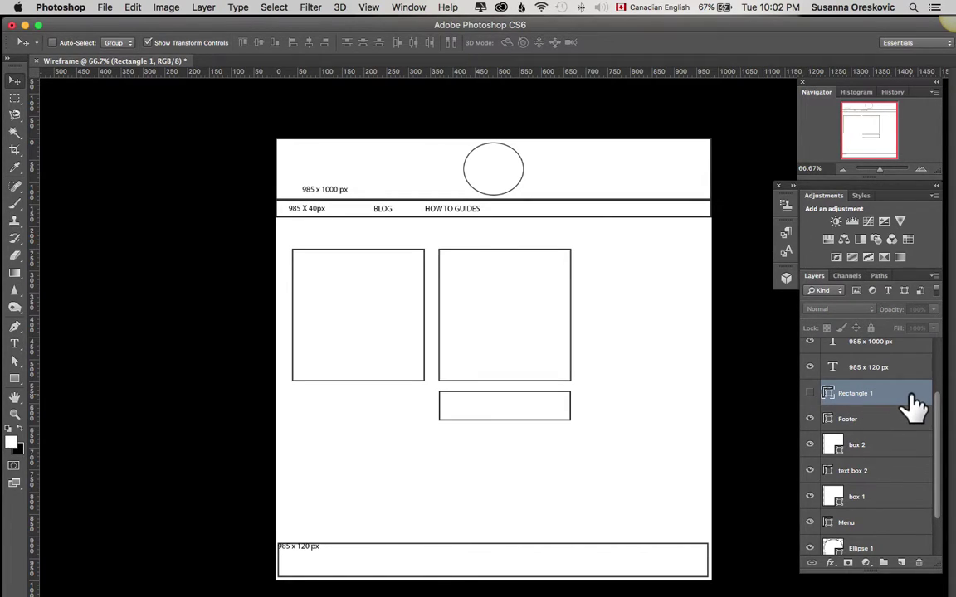
Delete the hidden Rectangle 1 layer above Footer
drag(913, 406, 923, 553)
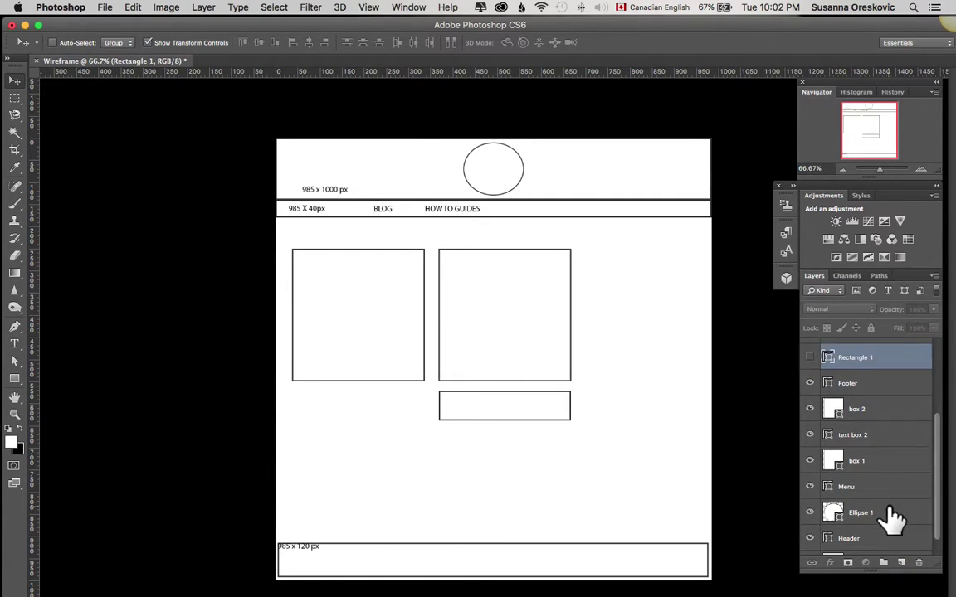
drag(917, 388, 920, 565)
scroll(873, 473, up, 3)
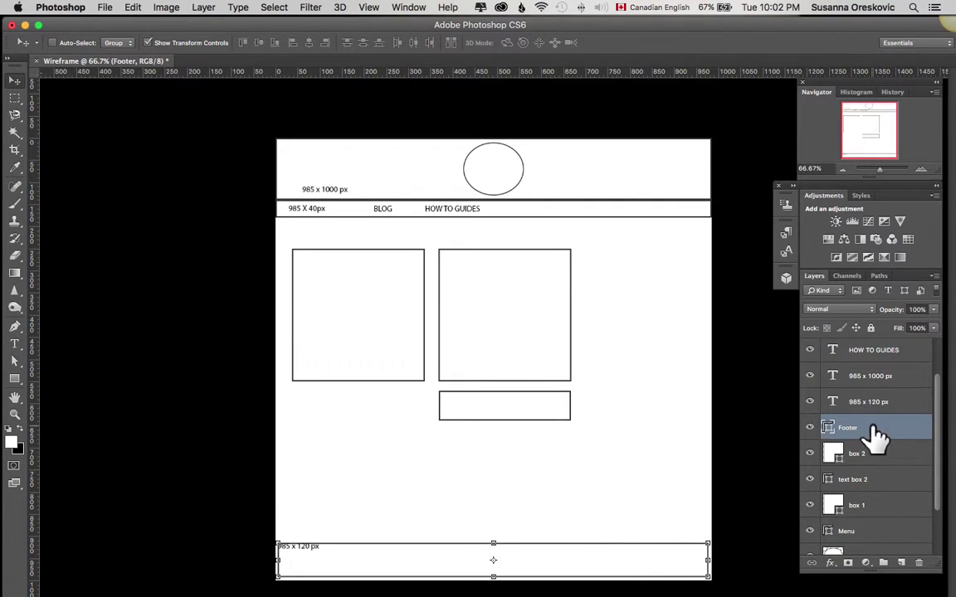
click(15, 380)
click(337, 566)
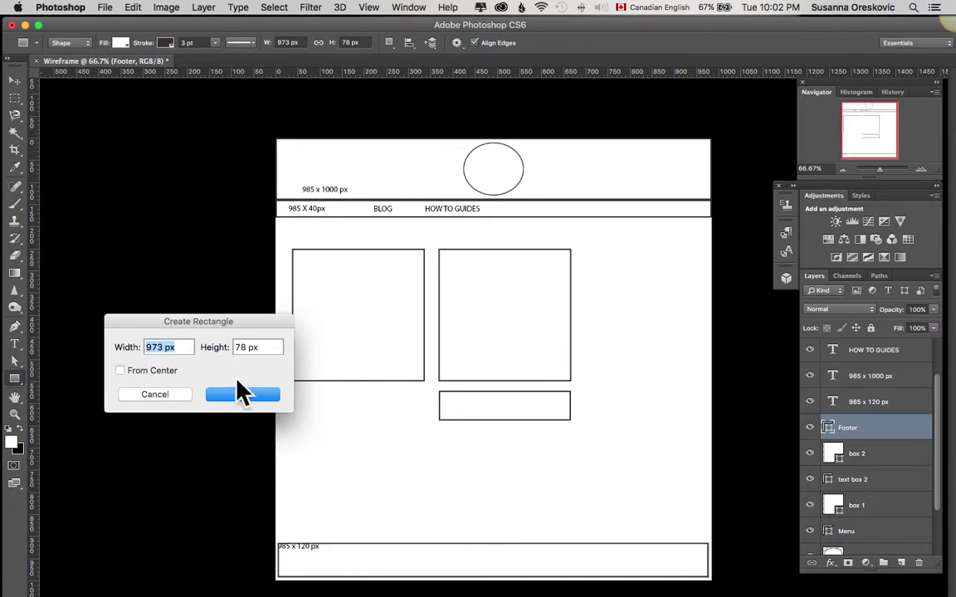
click(157, 393)
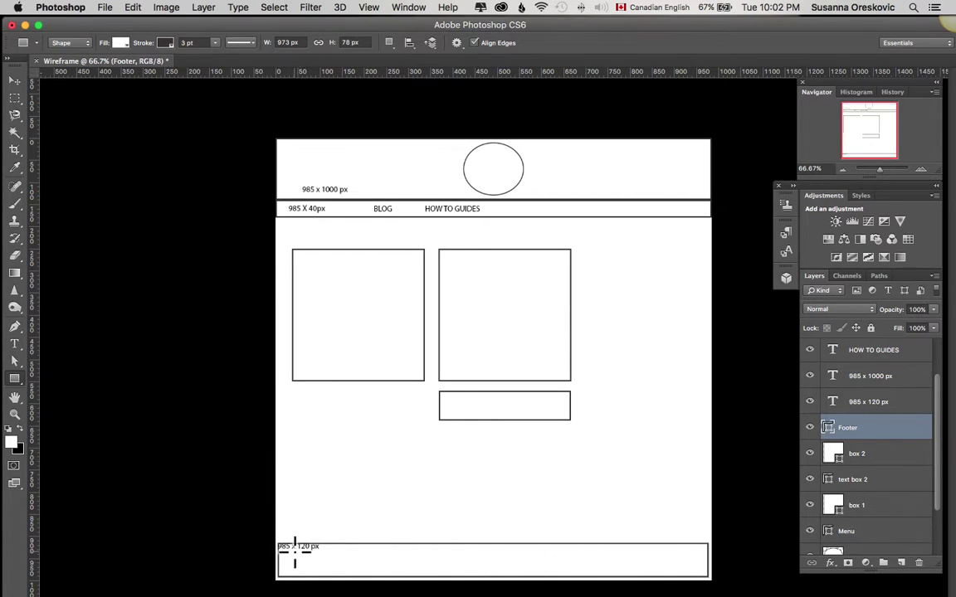
click(904, 405)
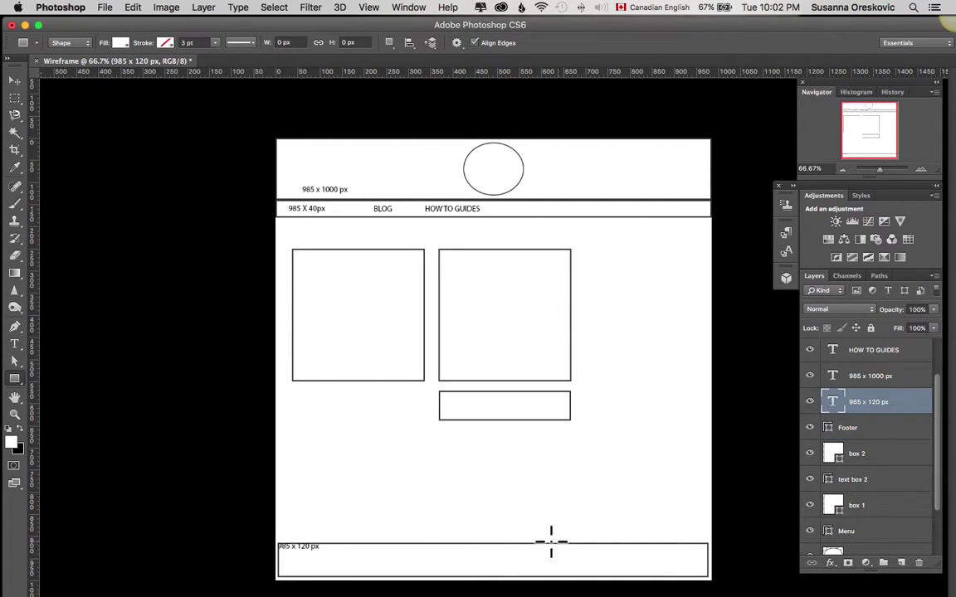
click(308, 554)
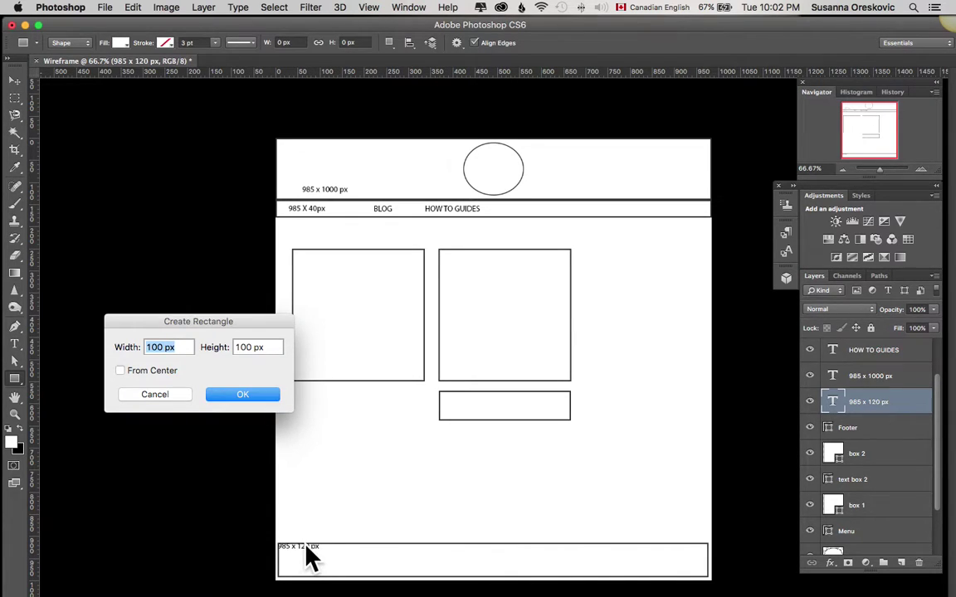
click(133, 395)
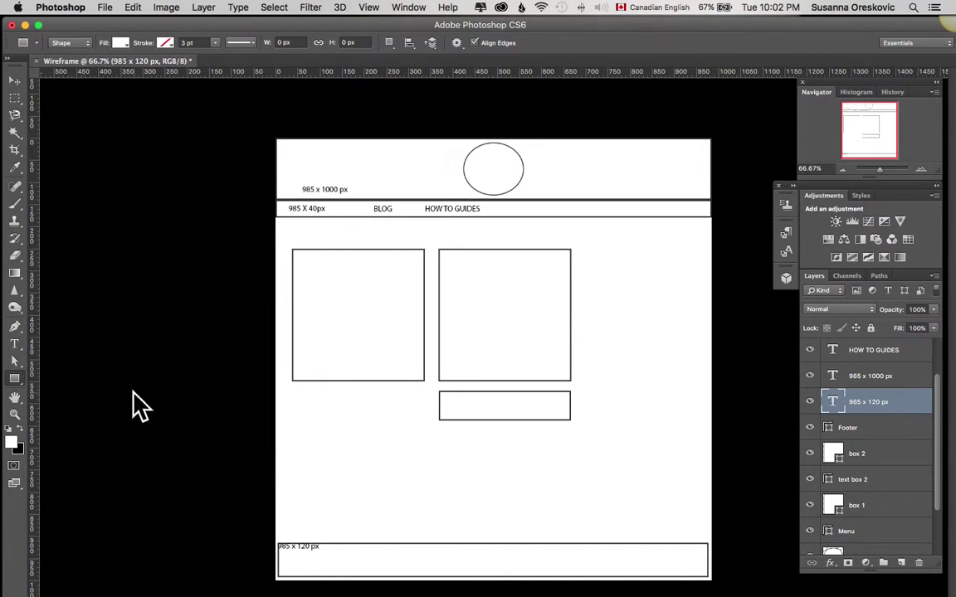
click(14, 343)
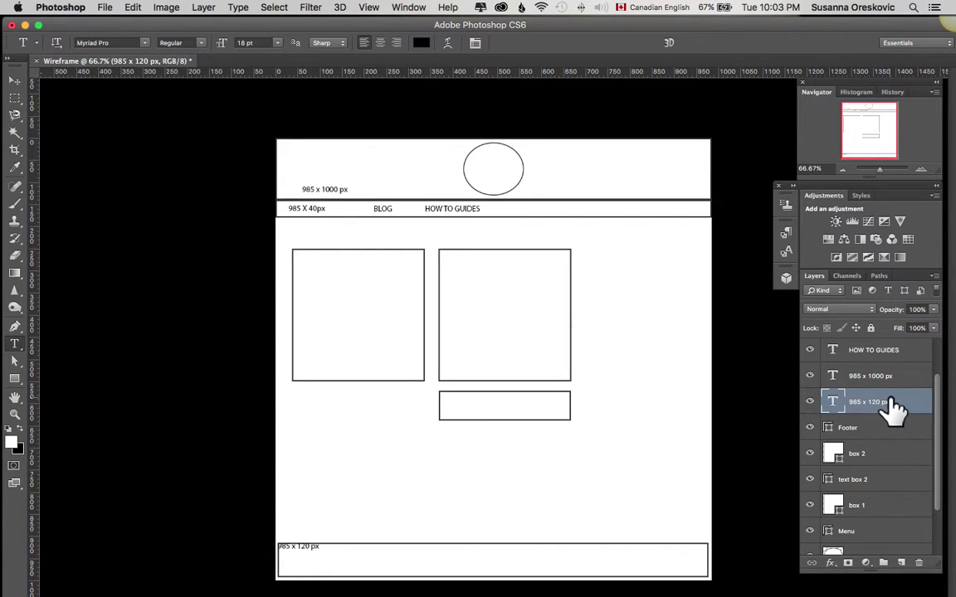
click(305, 549)
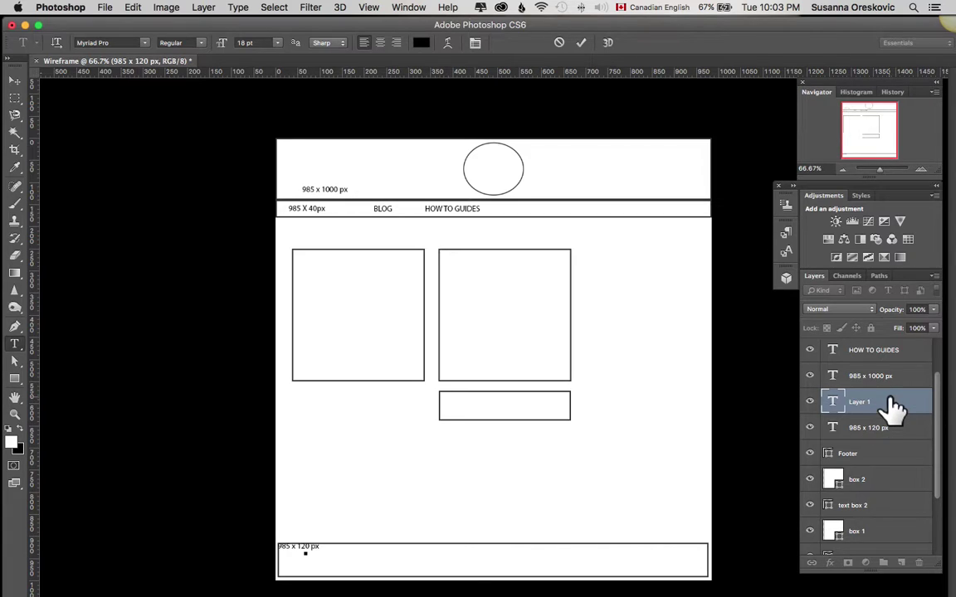
click(810, 402)
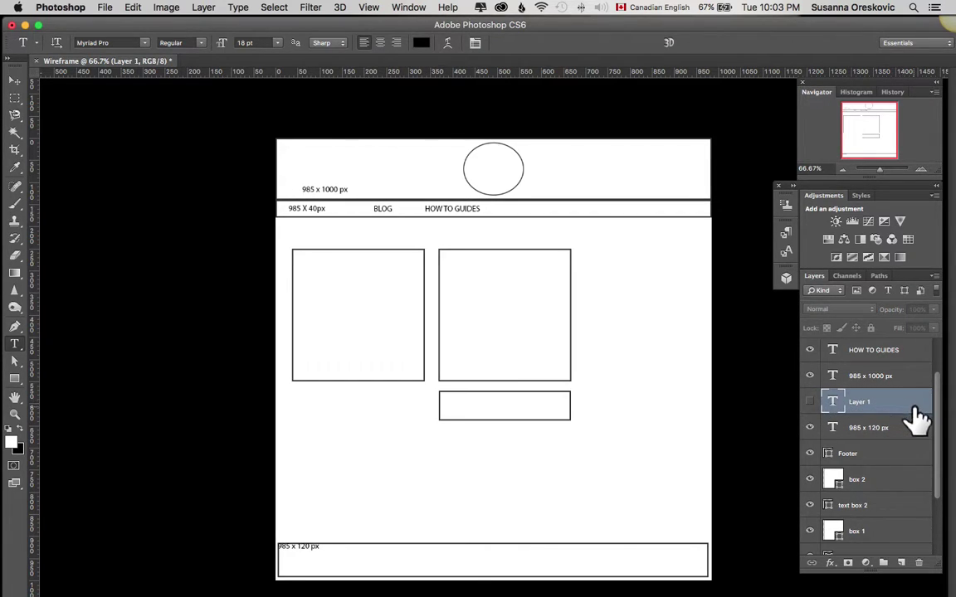
drag(919, 418, 919, 563)
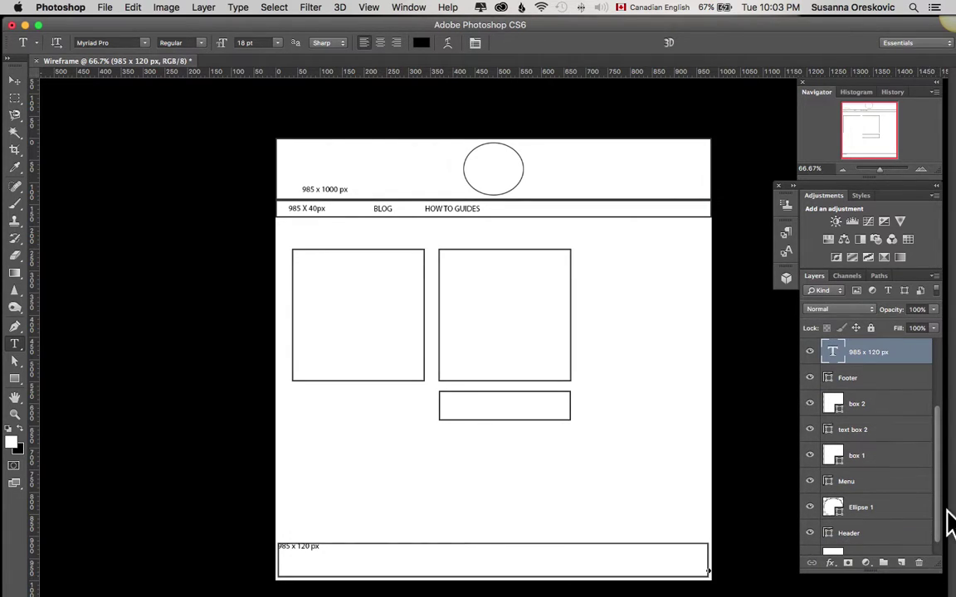
Change the footer box's size label text to "923 x 78 px"
double_click(891, 353)
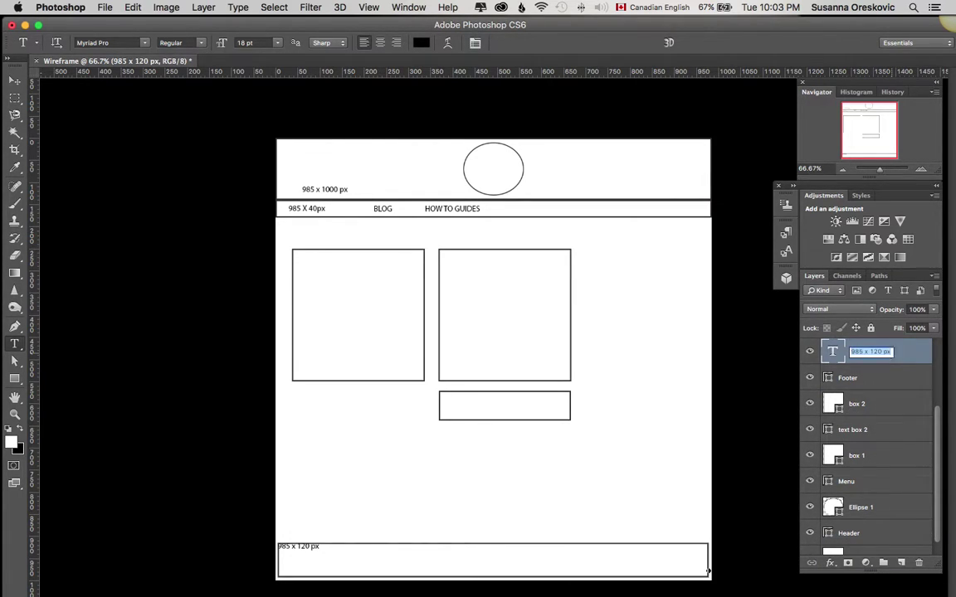
double_click(831, 351)
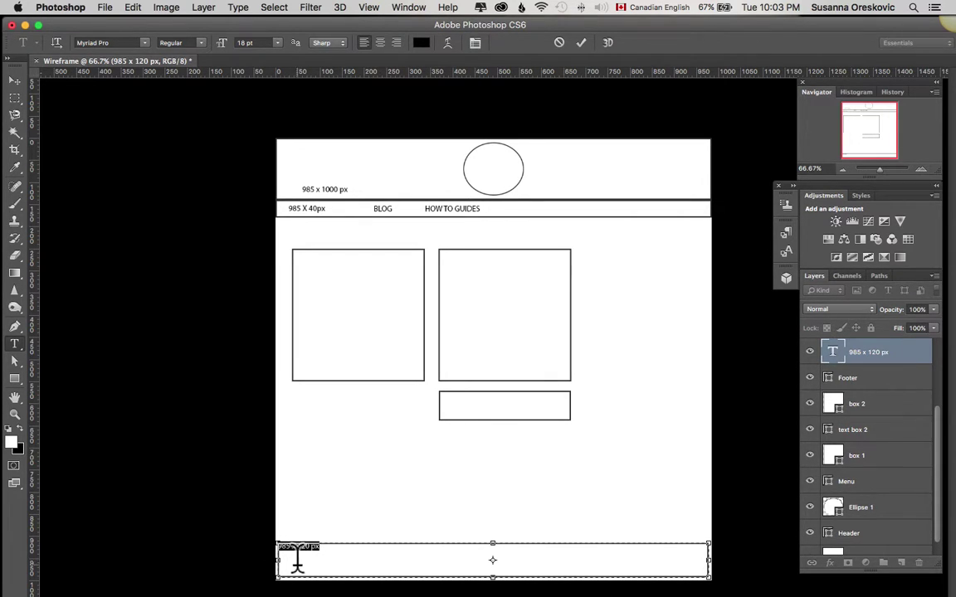
mouse_move(362, 590)
click(894, 380)
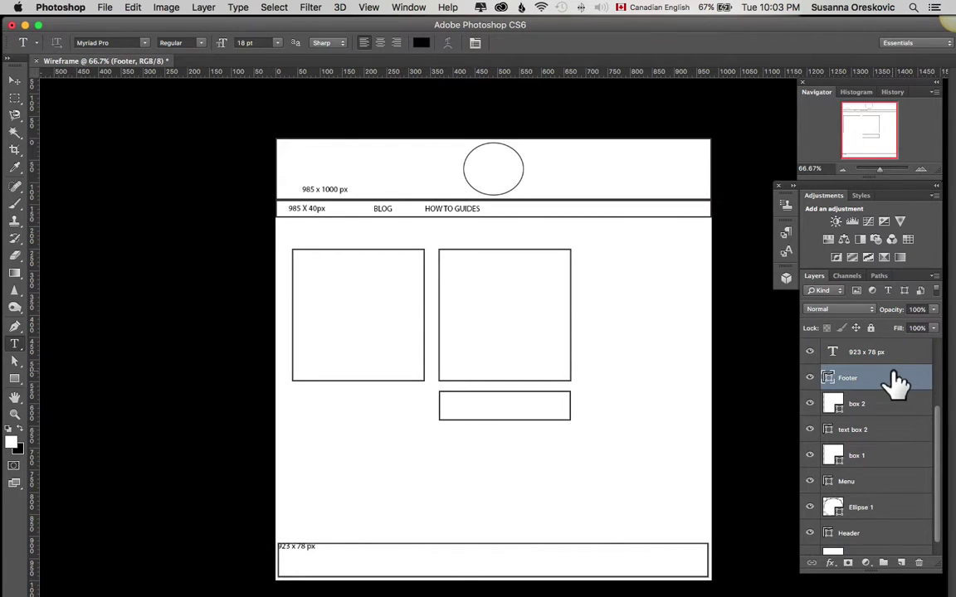
click(884, 362)
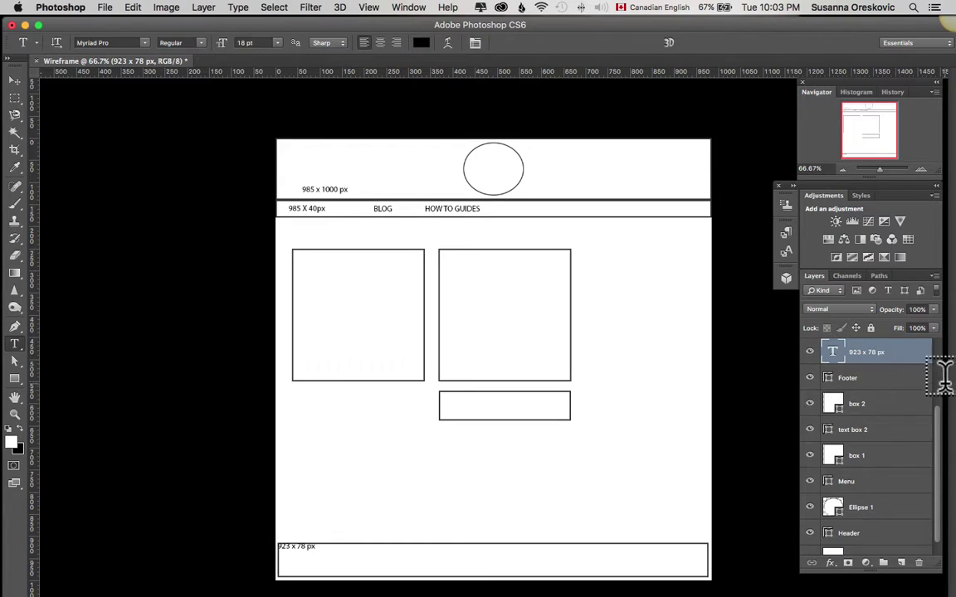
drag(938, 427, 942, 365)
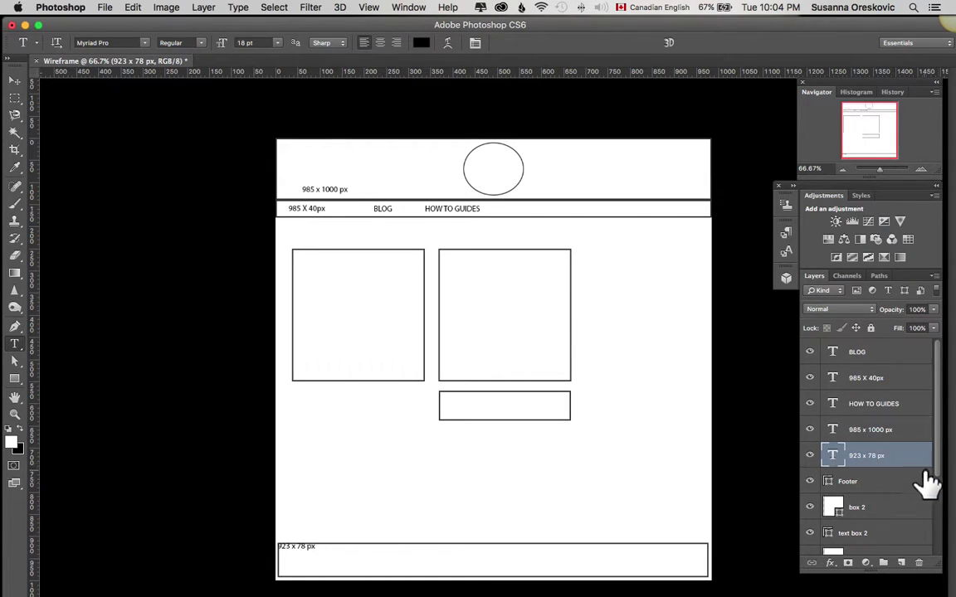
scroll(939, 479, down, 1)
scroll(943, 483, down, 1)
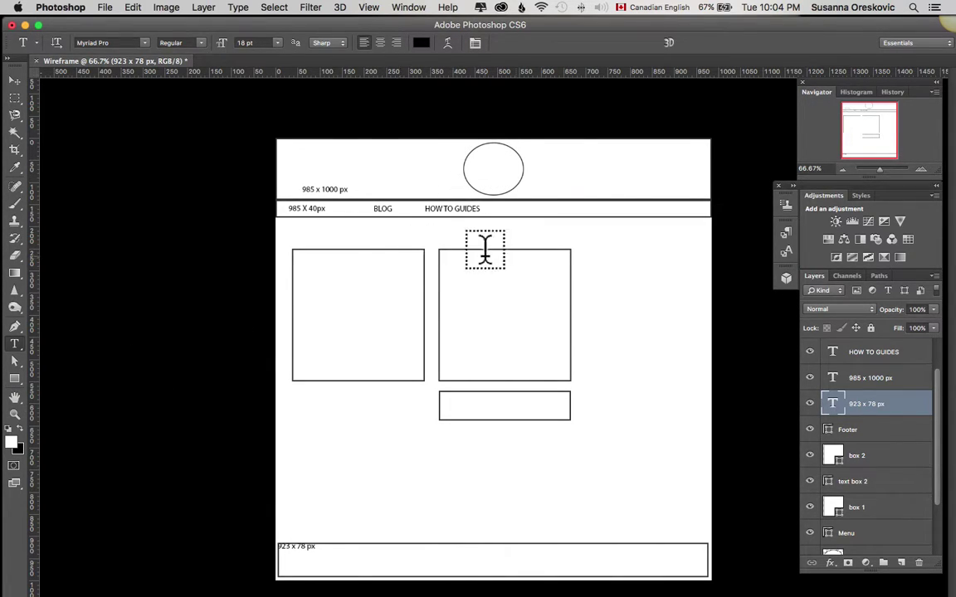
click(14, 81)
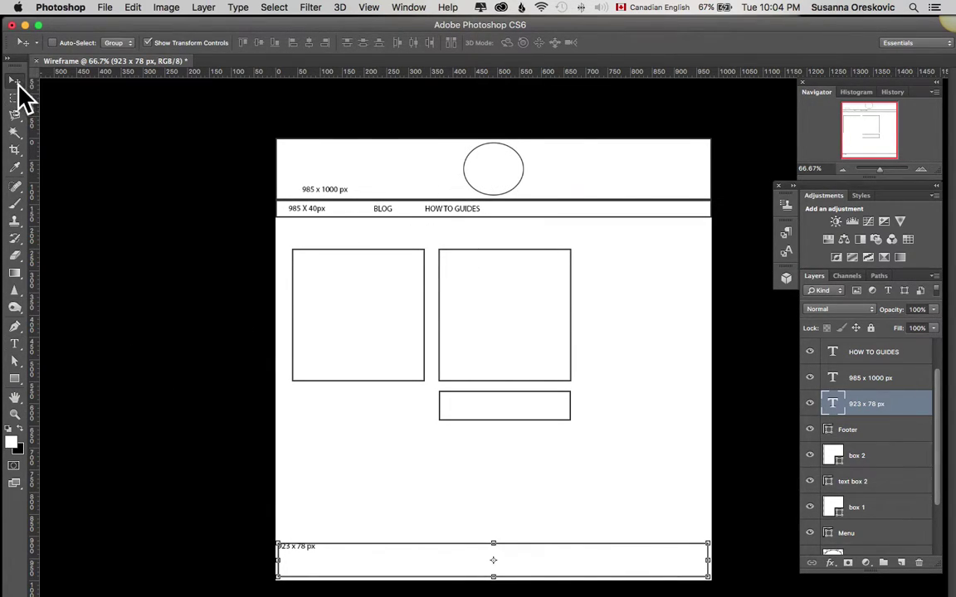